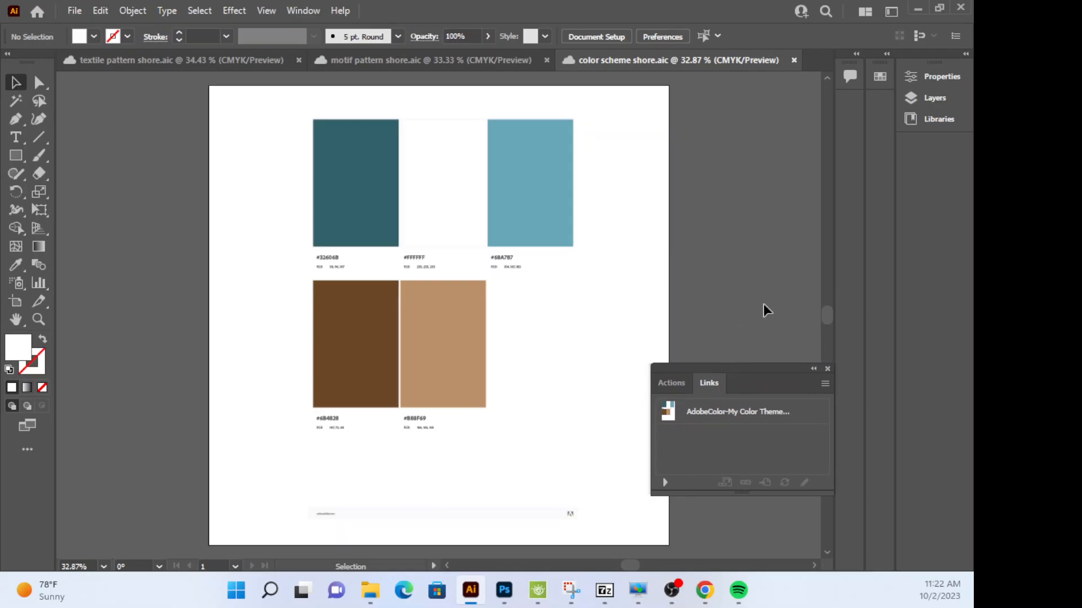
Switch to the browser, close the My Colors library page and reopen the Adobe Color wheel from the Google results.
{"action": "left_click", "coordinate": [917, 10]}
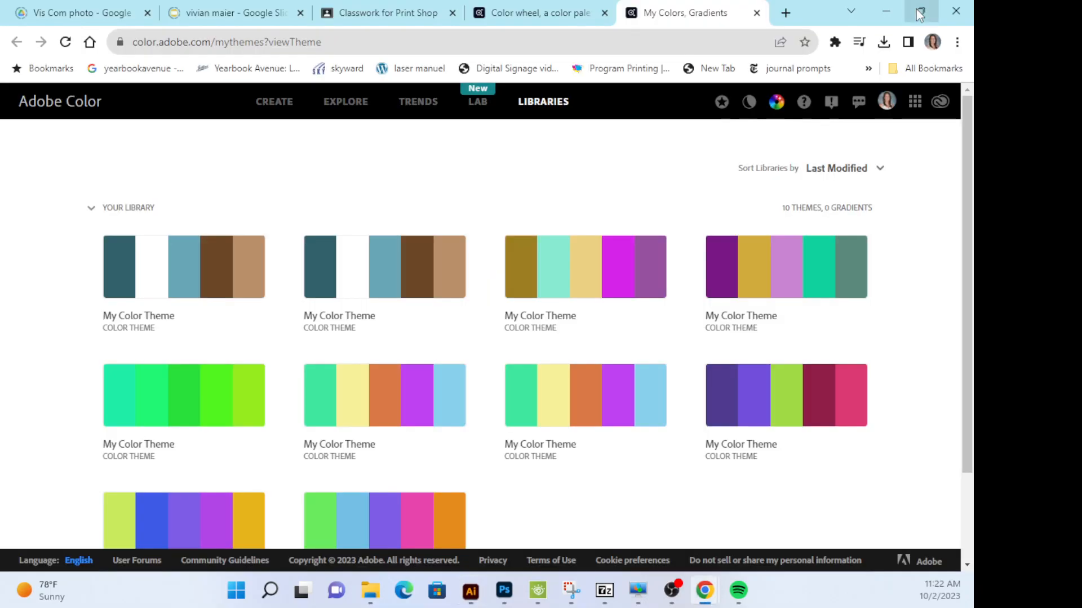
{"action": "left_click", "coordinate": [756, 12]}
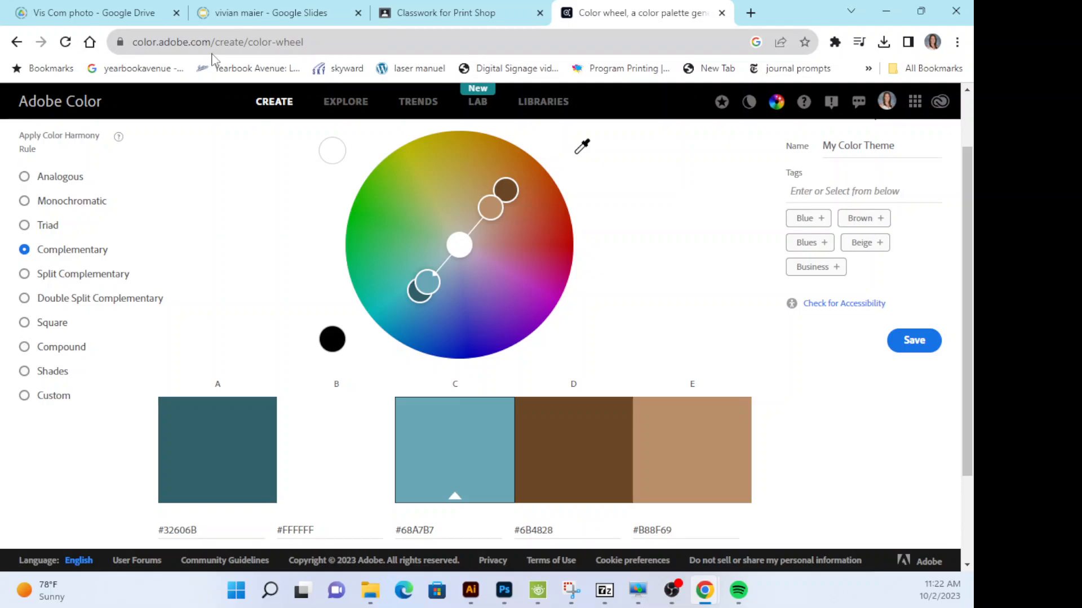
{"action": "left_click", "coordinate": [17, 42]}
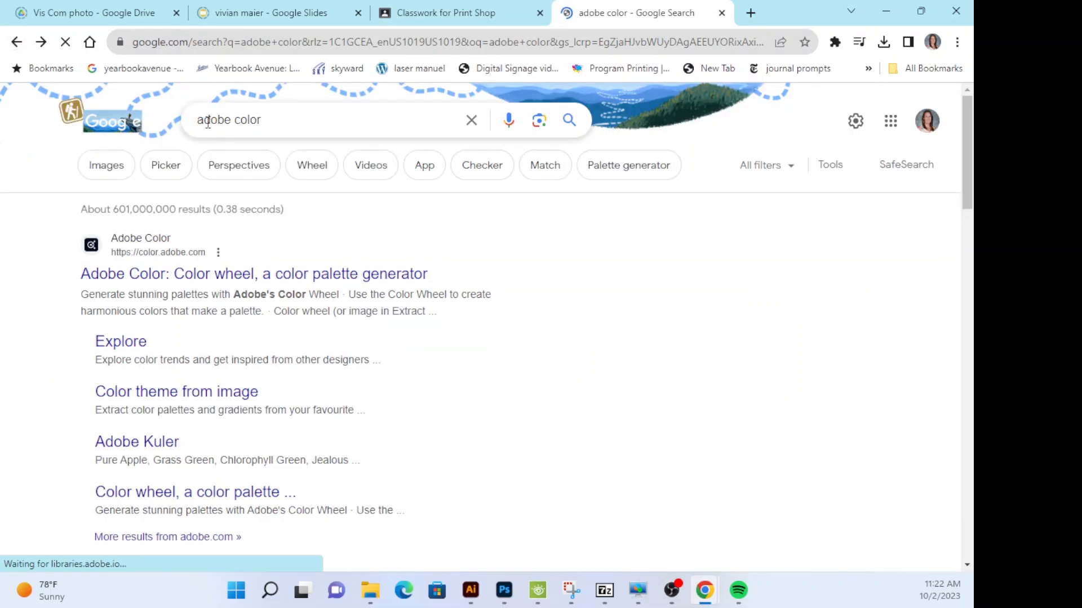
{"action": "left_click", "coordinate": [244, 282]}
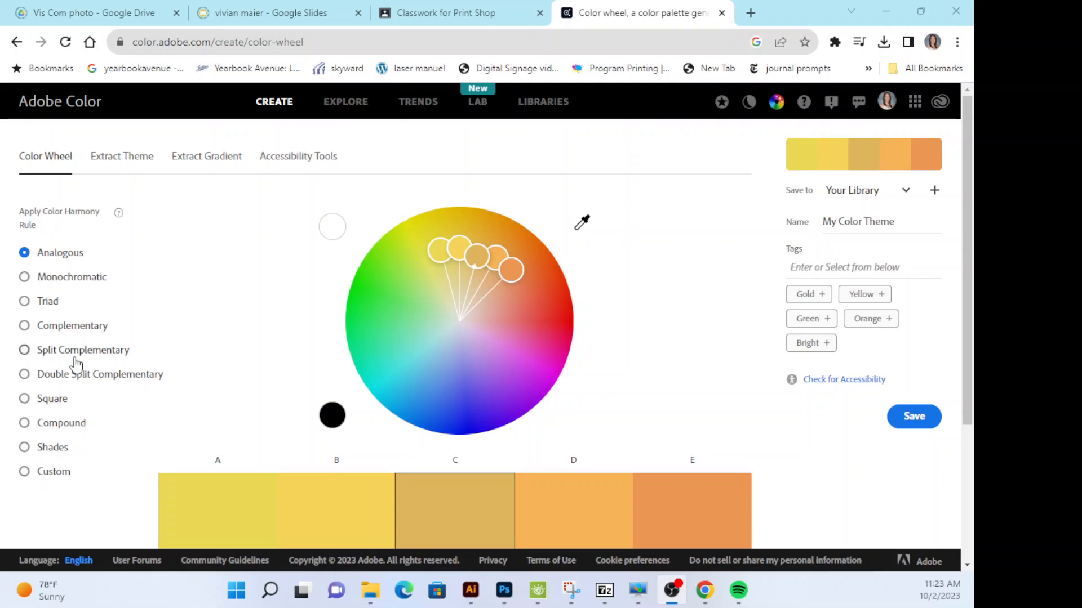
Apply the Complementary harmony rule and reposition the color wheel markers for a blue, near-white and orange-brown palette.
{"action": "left_click", "coordinate": [25, 328]}
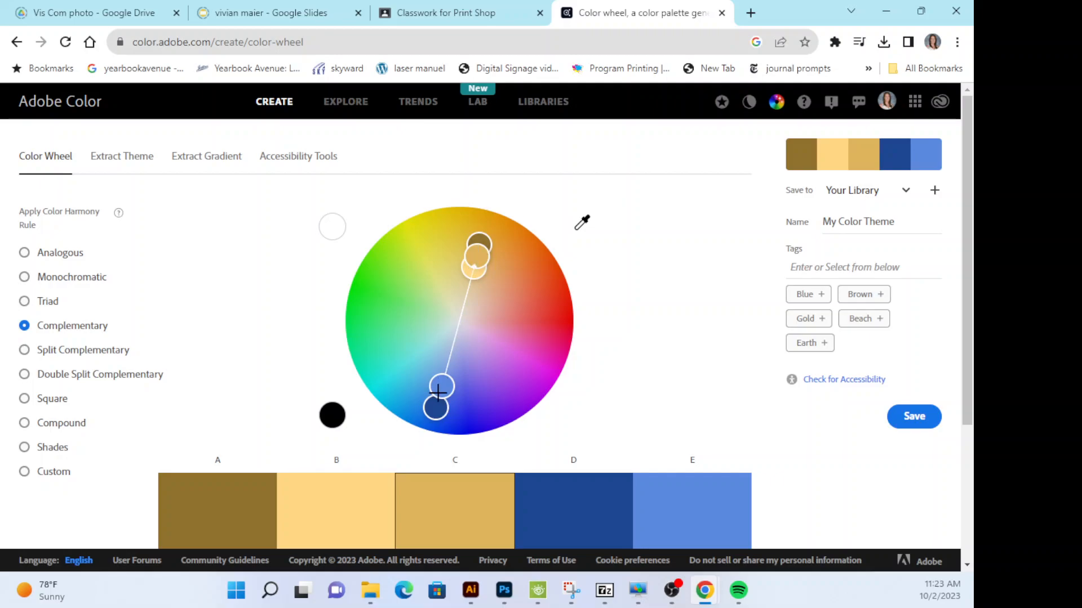
{"action": "mouse_move", "coordinate": [475, 258]}
{"action": "left_mouse_down"}
{"action": "mouse_move", "coordinate": [485, 251]}
{"action": "mouse_move", "coordinate": [514, 302]}
{"action": "mouse_move", "coordinate": [502, 344]}
{"action": "mouse_move", "coordinate": [476, 365]}
{"action": "left_mouse_up"}
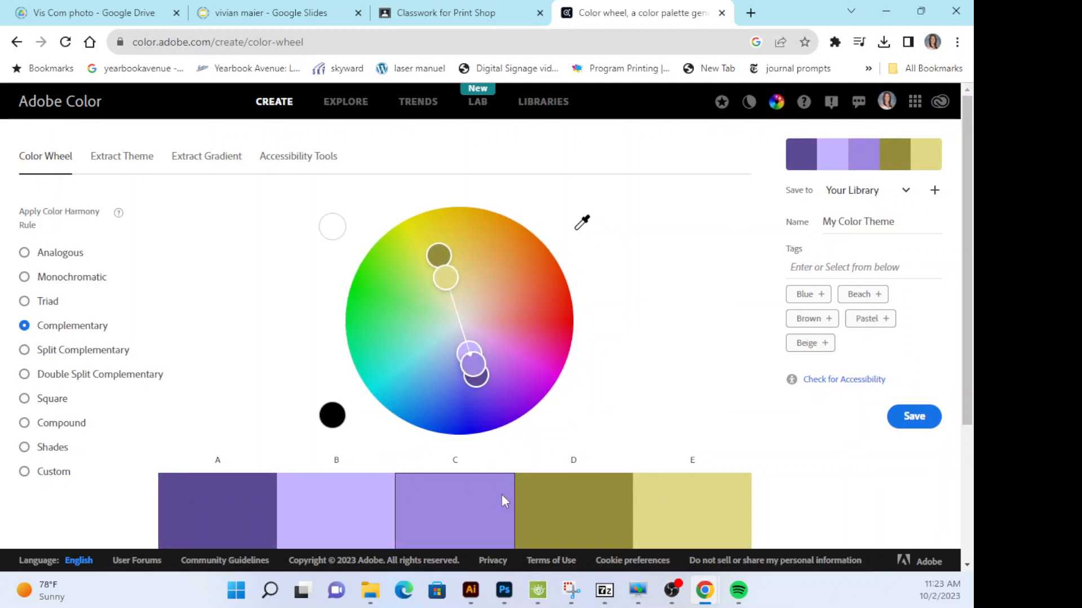
{"action": "mouse_move", "coordinate": [465, 369]}
{"action": "left_mouse_down"}
{"action": "mouse_move", "coordinate": [435, 367]}
{"action": "mouse_move", "coordinate": [413, 346]}
{"action": "mouse_move", "coordinate": [446, 331]}
{"action": "mouse_move", "coordinate": [389, 375]}
{"action": "mouse_move", "coordinate": [457, 331]}
{"action": "left_mouse_up"}
{"action": "mouse_move", "coordinate": [419, 392]}
{"action": "left_mouse_down"}
{"action": "mouse_move", "coordinate": [428, 377]}
{"action": "mouse_move", "coordinate": [405, 417]}
{"action": "mouse_move", "coordinate": [371, 407]}
{"action": "left_mouse_up"}
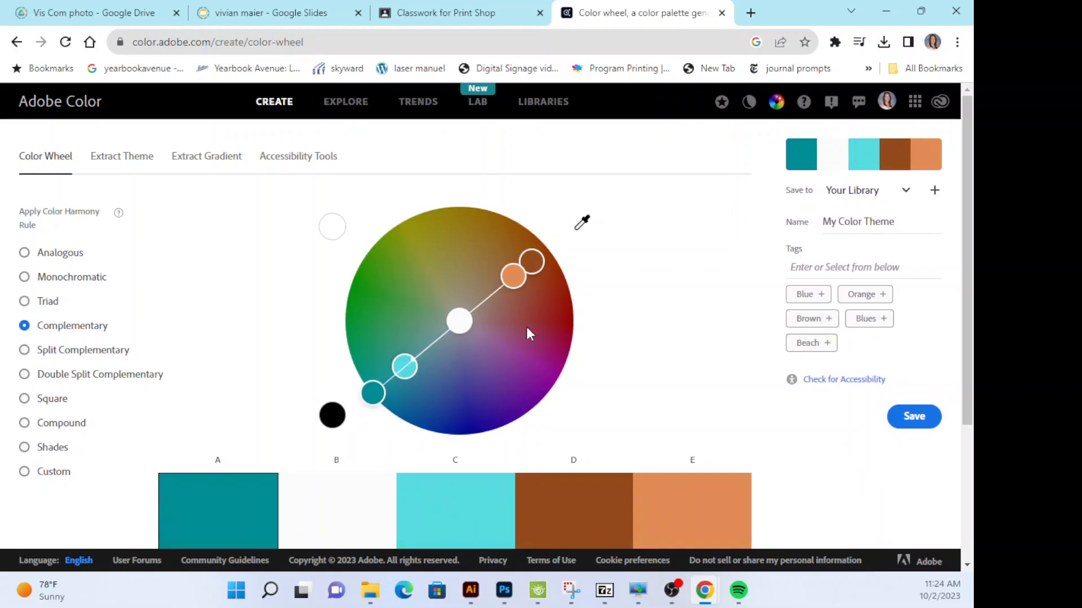
{"action": "mouse_move", "coordinate": [528, 275]}
{"action": "left_mouse_down"}
{"action": "mouse_move", "coordinate": [535, 265]}
{"action": "mouse_move", "coordinate": [550, 283]}
{"action": "mouse_move", "coordinate": [545, 314]}
{"action": "mouse_move", "coordinate": [543, 284]}
{"action": "mouse_move", "coordinate": [504, 260]}
{"action": "left_mouse_up"}
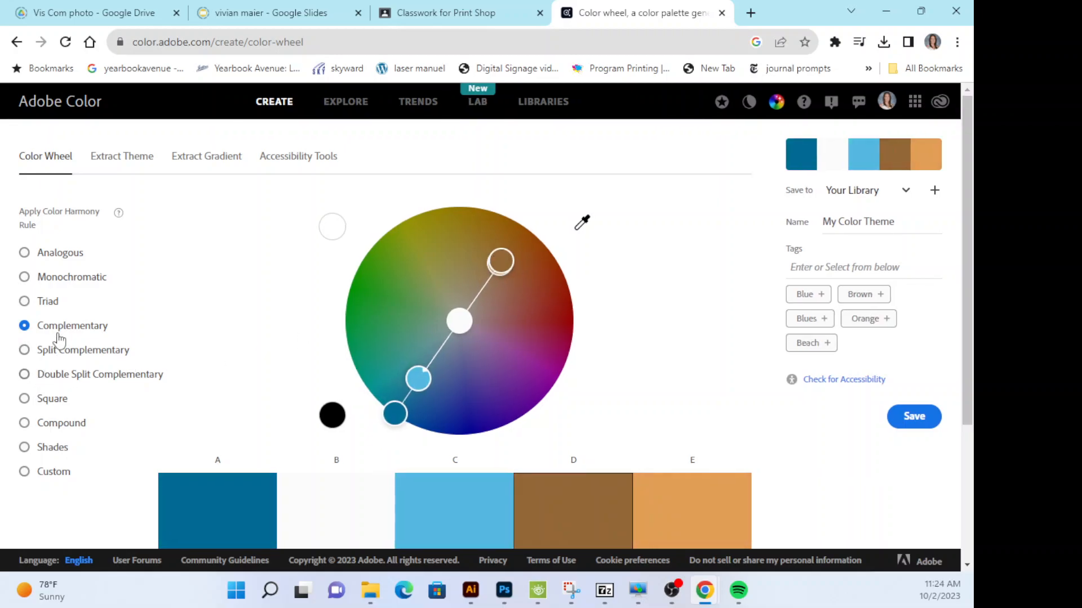
Fine-tune the light blue marker on the wheel to get the palette #126294, #E1F2FC, #6EB4E0, #947346 and #E0B16E.
{"action": "scroll", "coordinate": [640, 276], "scroll_direction": "down", "scroll_amount": 1}
{"action": "scroll", "coordinate": [637, 275], "scroll_direction": "down", "scroll_amount": 1}
{"action": "scroll", "coordinate": [637, 276], "scroll_direction": "up", "scroll_amount": 1}
{"action": "left_click_drag", "start_coordinate": [426, 301], "coordinate": [429, 295]}
{"action": "scroll", "coordinate": [649, 287], "scroll_direction": "down", "scroll_amount": 2}
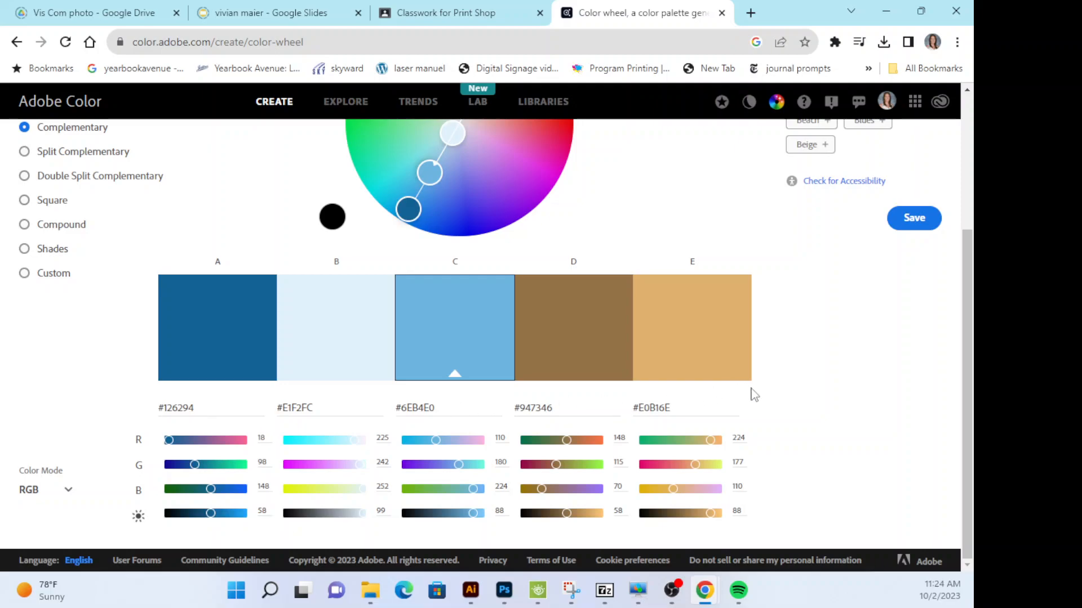
Save the color theme to Your Library and open the library of saved themes.
{"action": "scroll", "coordinate": [753, 395], "scroll_direction": "up", "scroll_amount": 3}
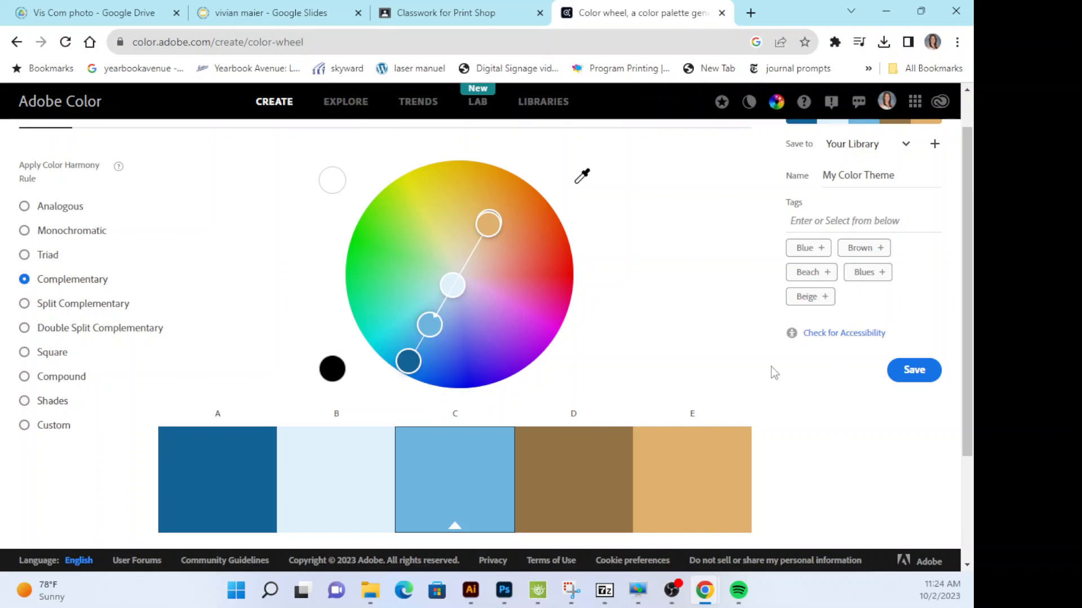
{"action": "left_click", "coordinate": [915, 374]}
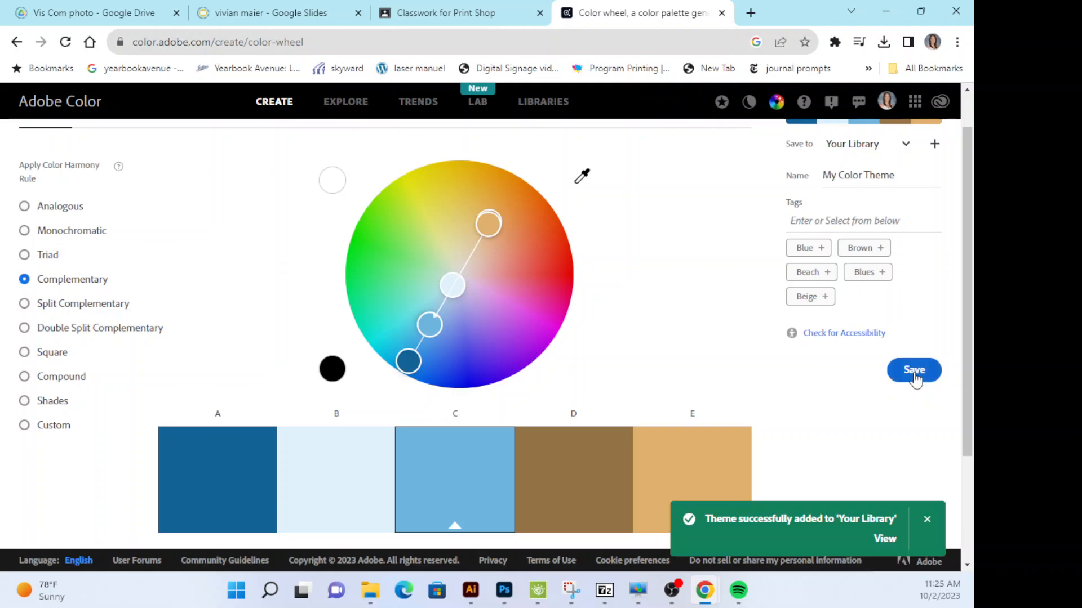
{"action": "left_click", "coordinate": [882, 539]}
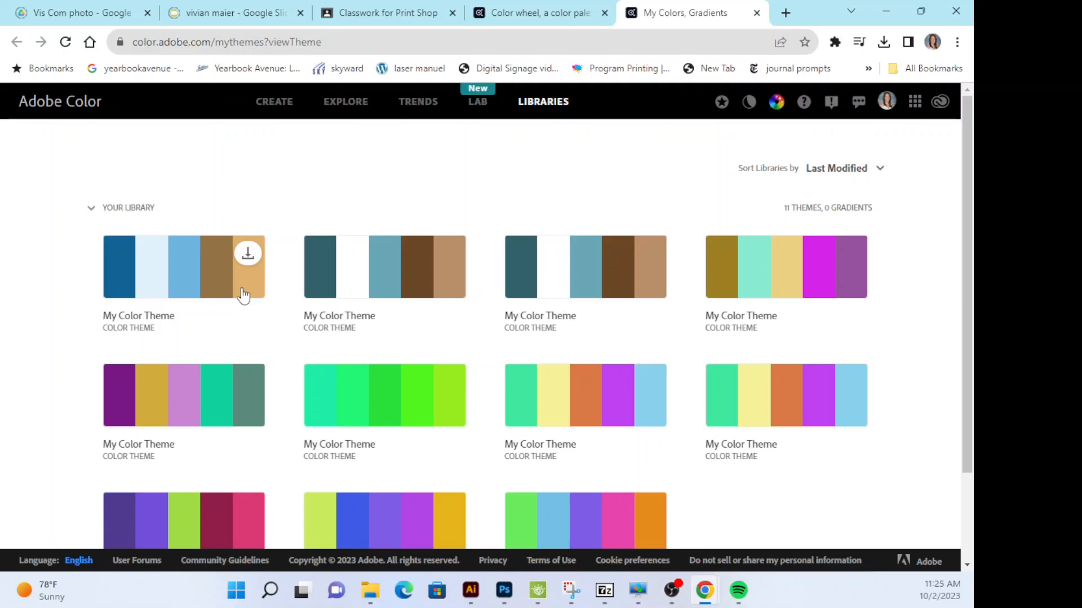
{"action": "left_click", "coordinate": [472, 592]}
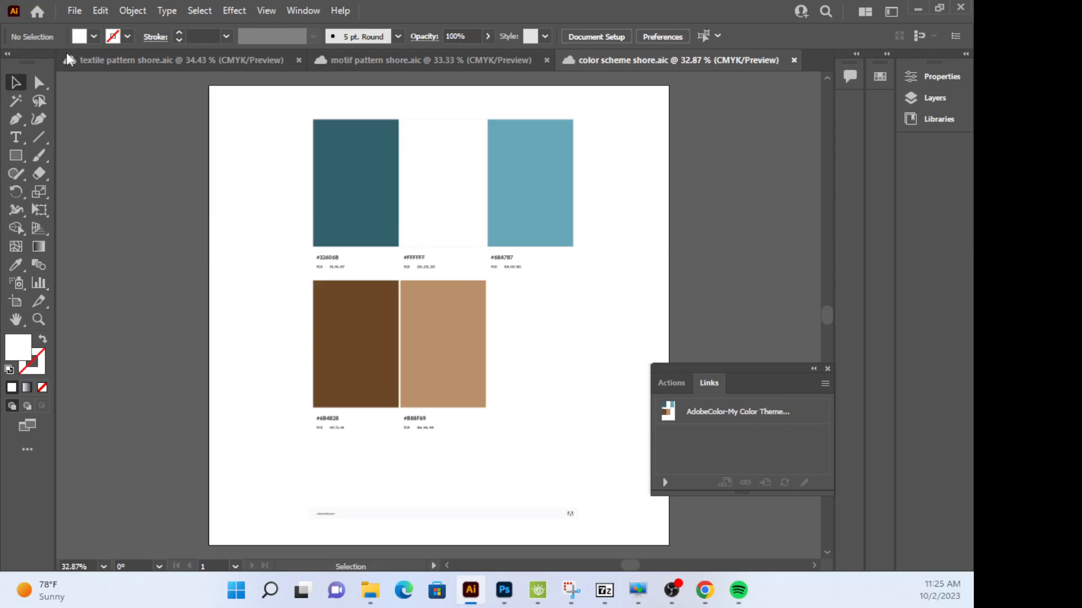
{"action": "left_click", "coordinate": [313, 11]}
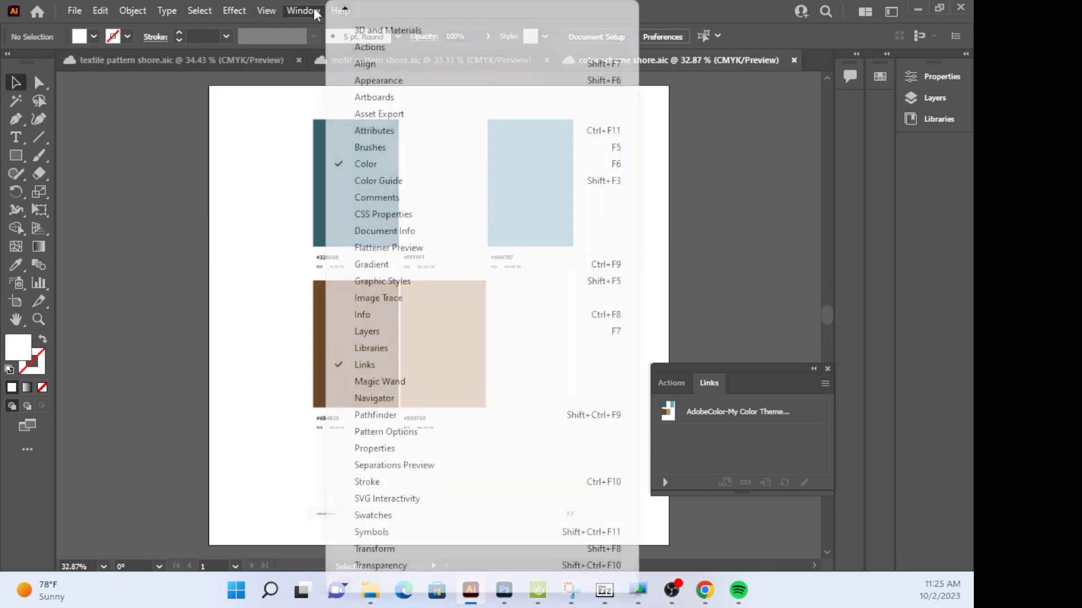
{"action": "left_click", "coordinate": [379, 515]}
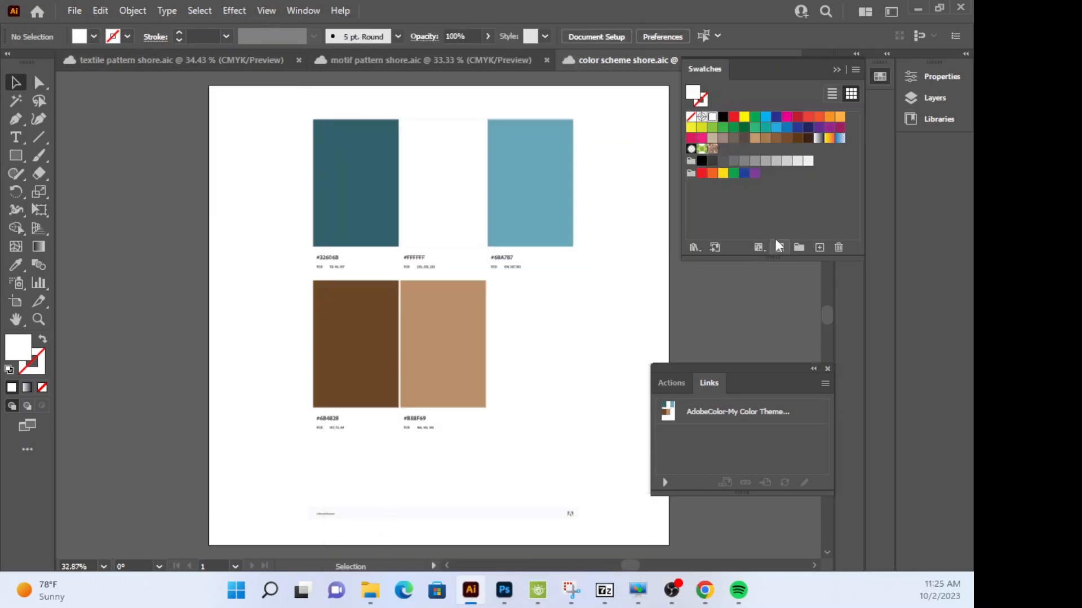
{"action": "left_click", "coordinate": [694, 248]}
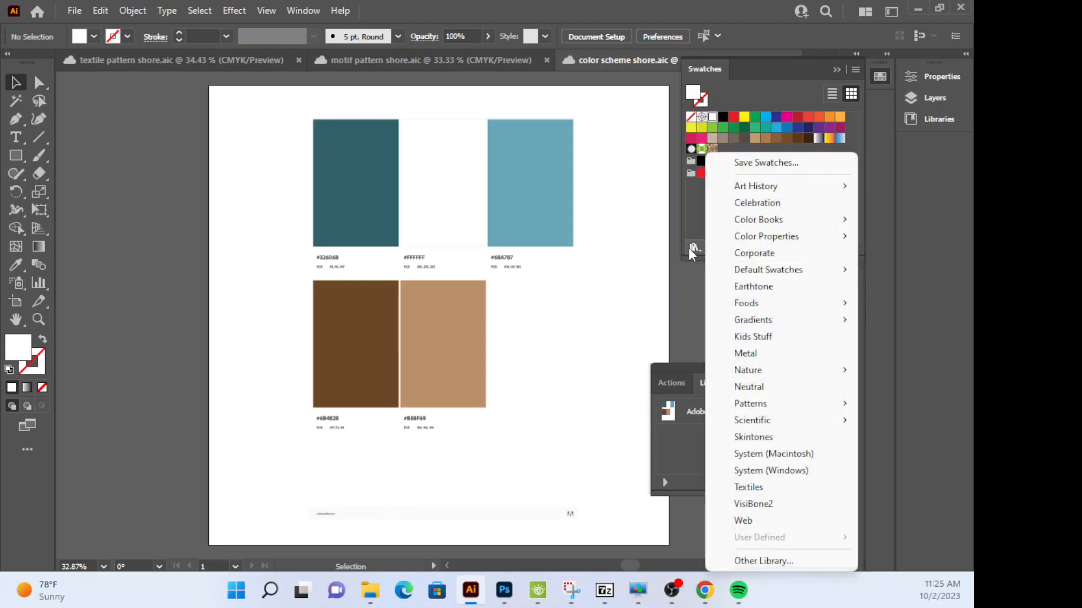
{"action": "left_click", "coordinate": [775, 566]}
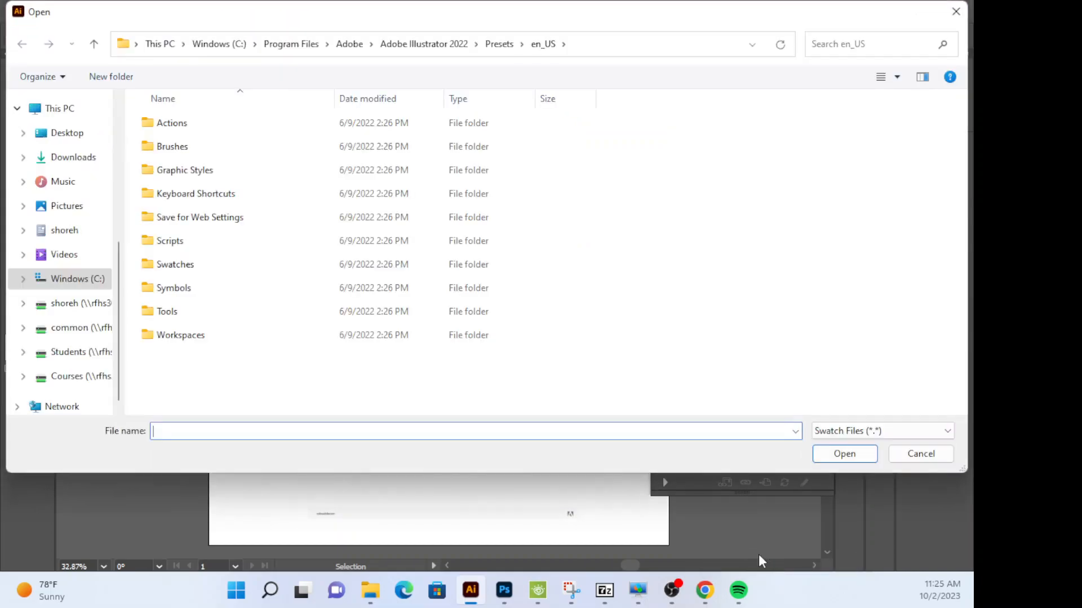
{"action": "left_click", "coordinate": [90, 162]}
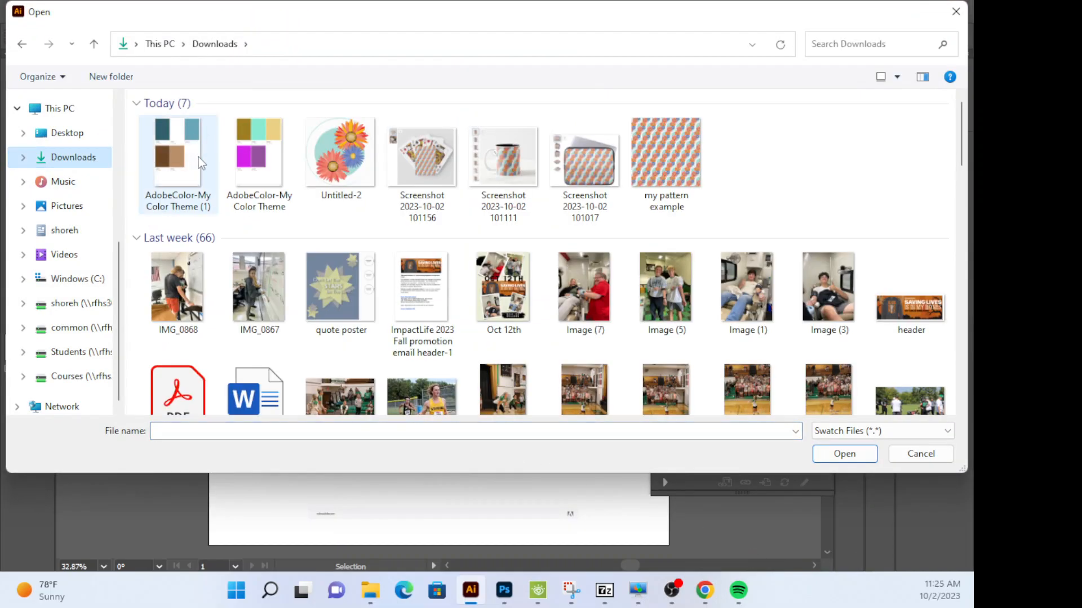
{"action": "left_click", "coordinate": [921, 454]}
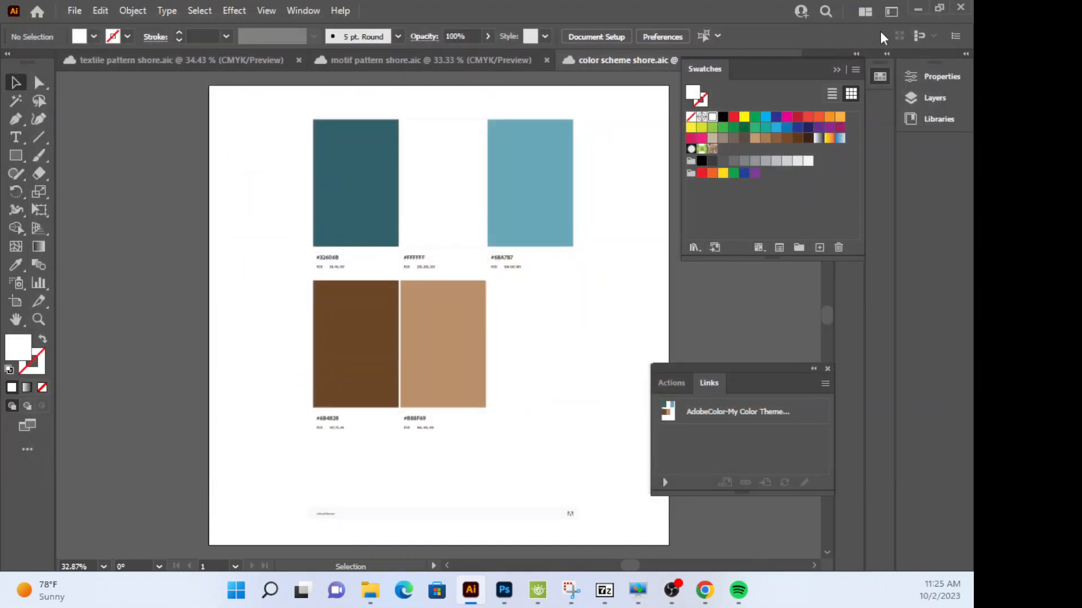
Switch back to the browser and download the newest blue-and-brown theme from the library as a JPEG.
{"action": "left_click", "coordinate": [923, 16]}
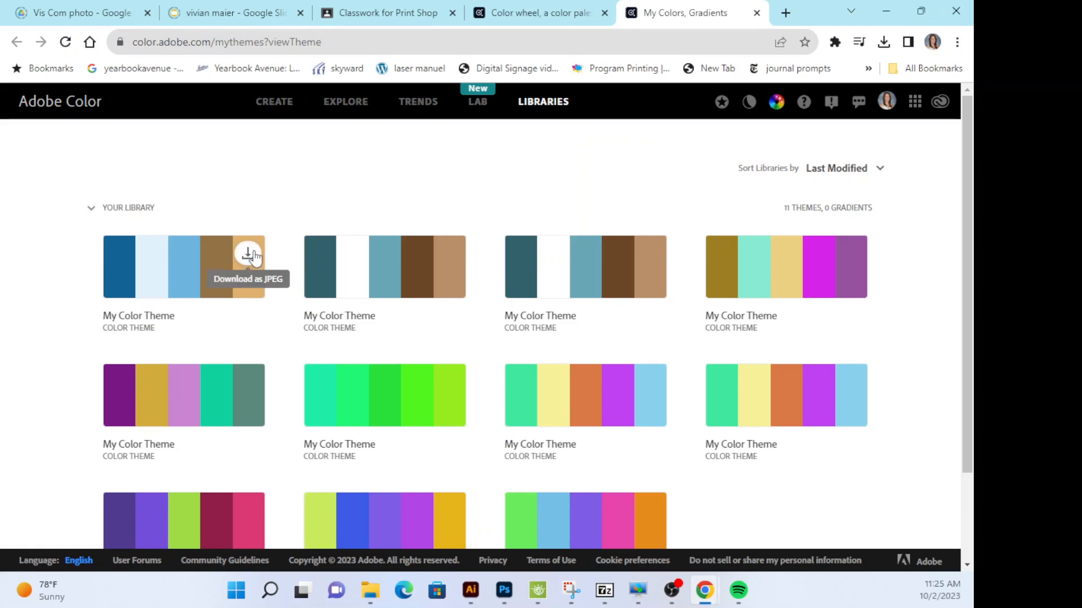
{"action": "mouse_move", "coordinate": [252, 261]}
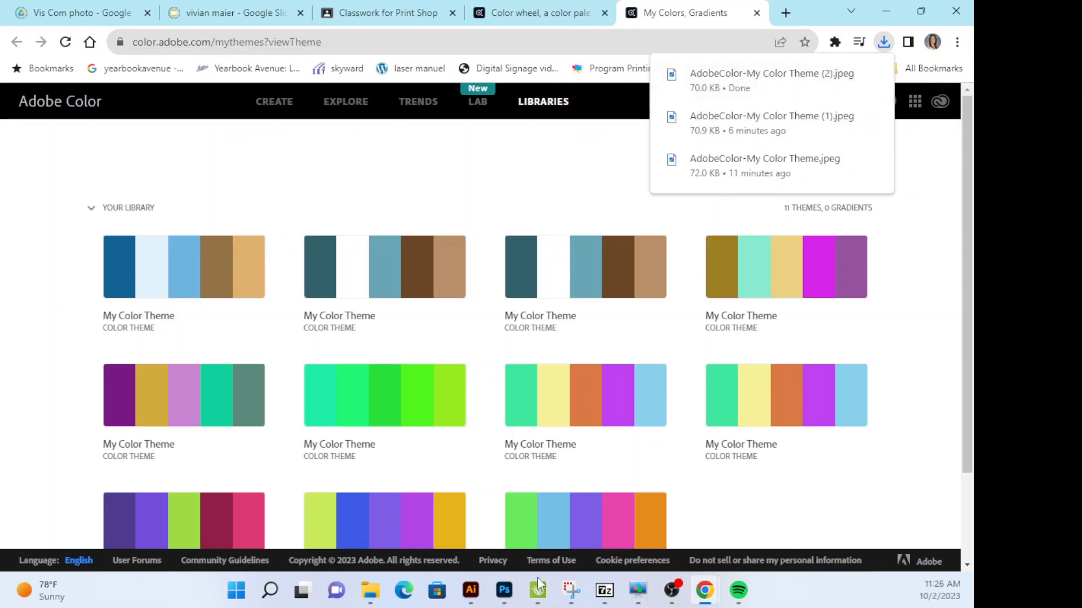
Switch to Illustrator and close the color scheme shore.aic document.
{"action": "left_click", "coordinate": [480, 598]}
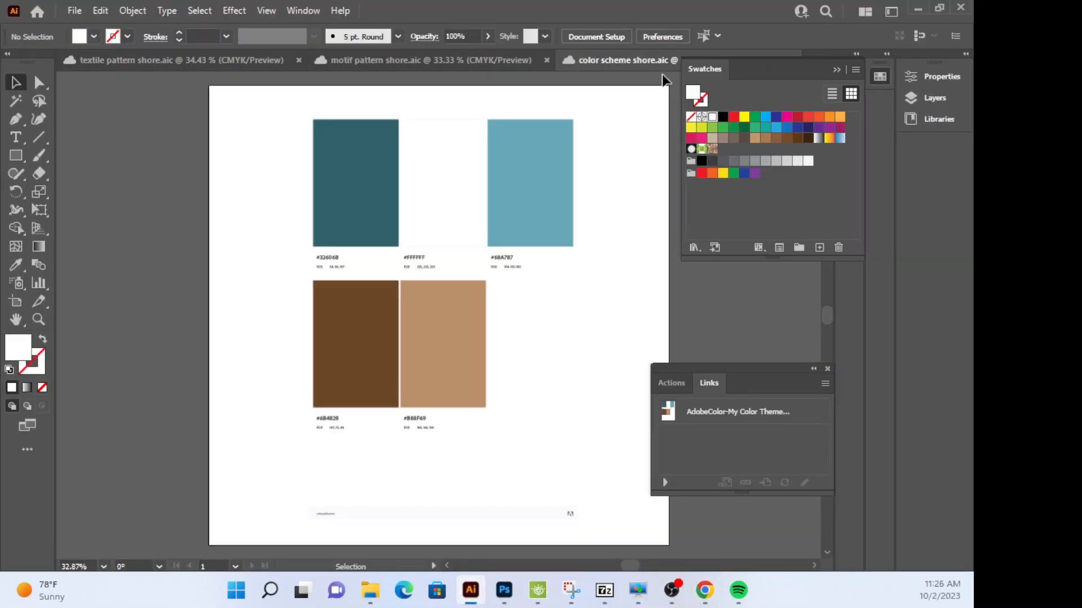
{"action": "mouse_move", "coordinate": [617, 60]}
{"action": "left_mouse_down"}
{"action": "mouse_move", "coordinate": [462, 134]}
{"action": "mouse_move", "coordinate": [13, 155]}
{"action": "left_mouse_up"}
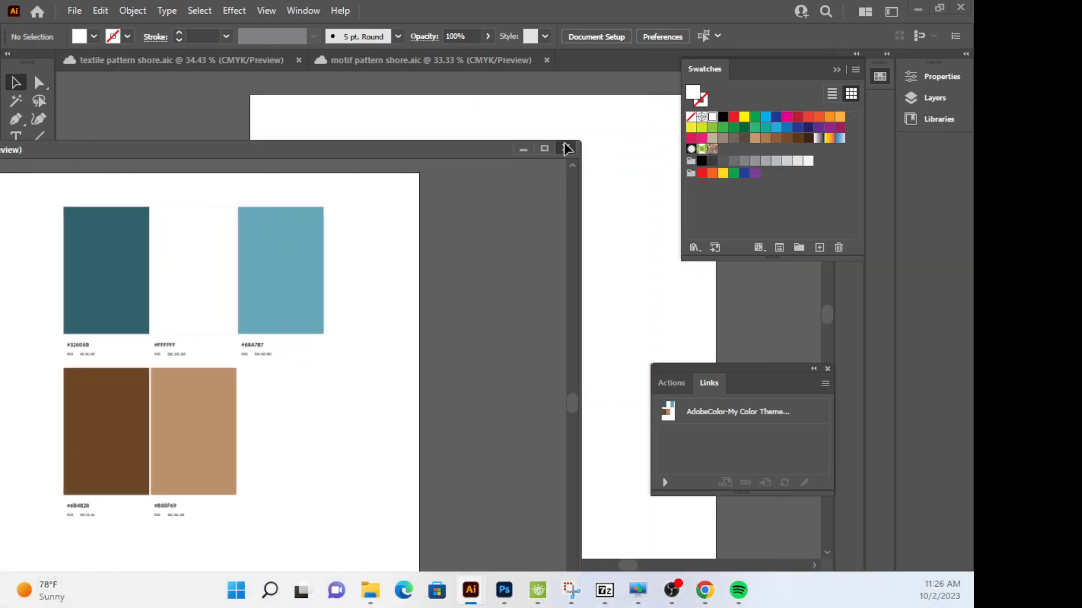
{"action": "left_click", "coordinate": [565, 148]}
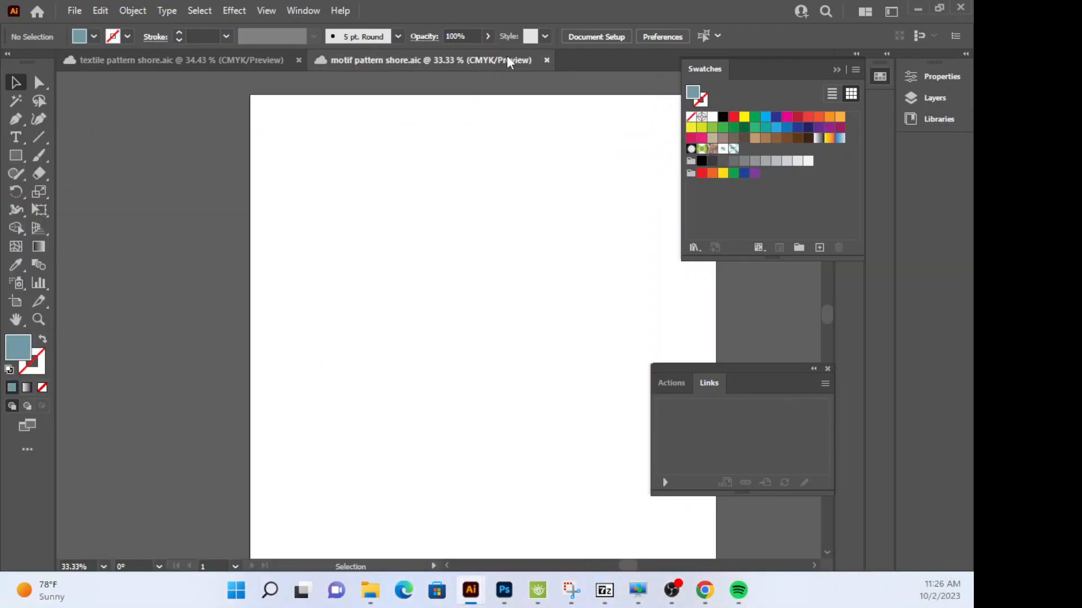
Create a new 20 x 20 in document with one artboard, CMYK color and High (300 ppi) raster effects.
{"action": "left_click", "coordinate": [75, 10]}
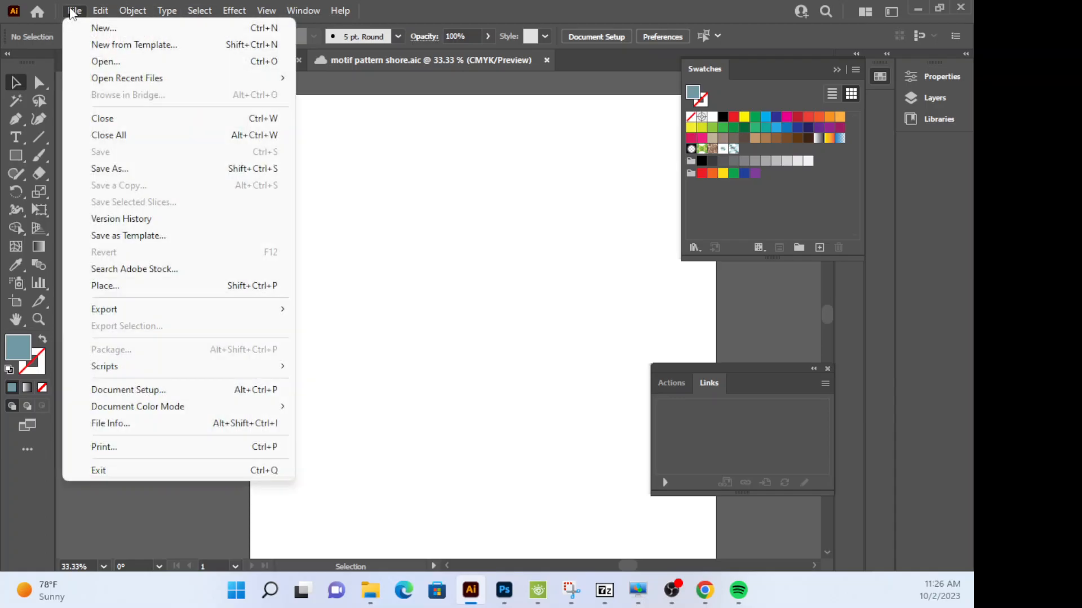
{"action": "left_click", "coordinate": [90, 29]}
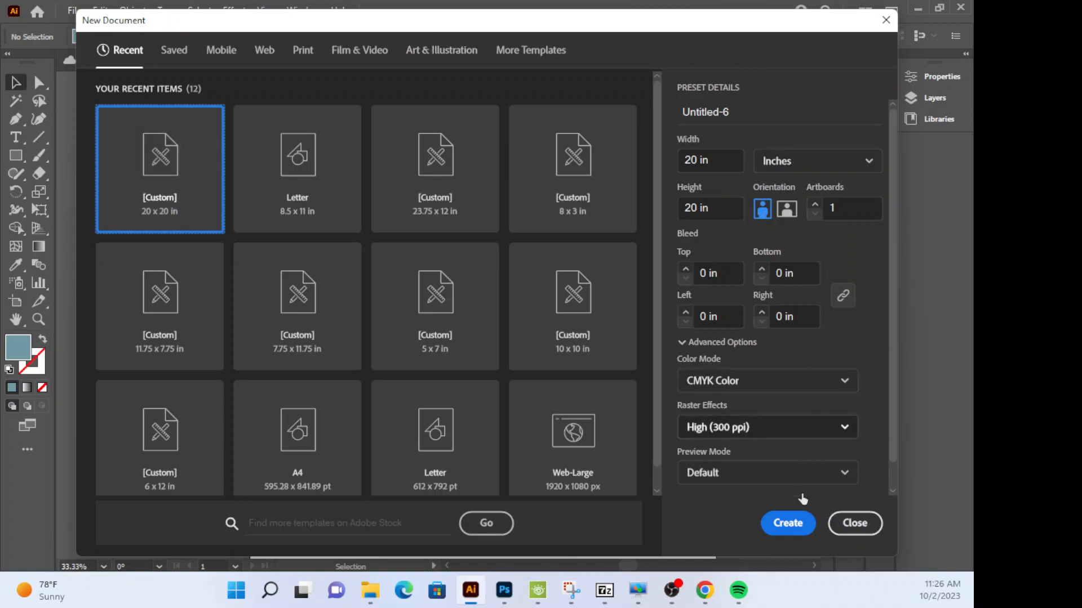
{"action": "left_click", "coordinate": [790, 528]}
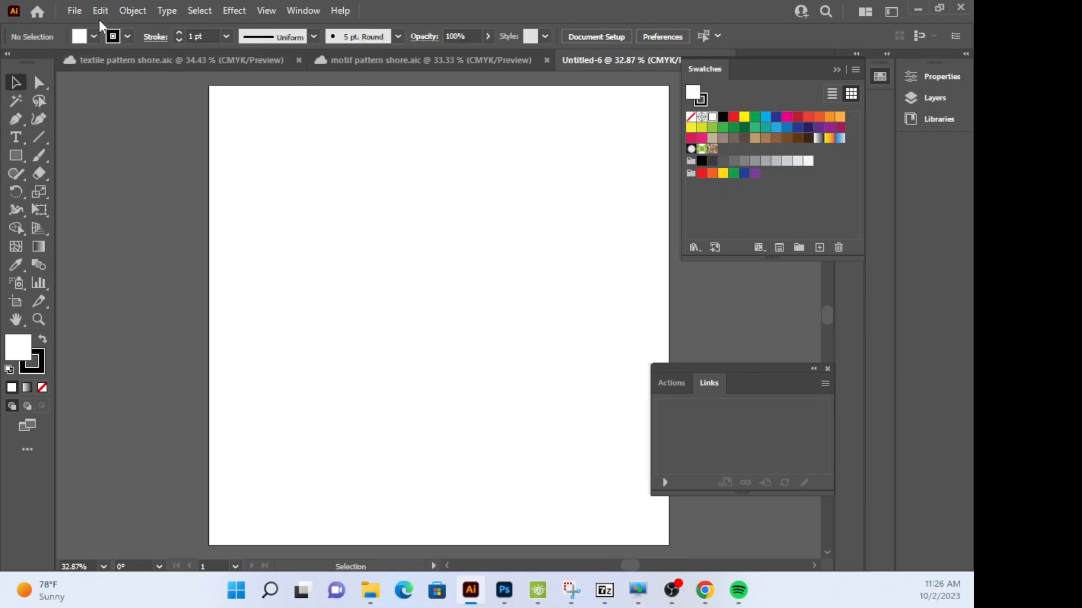
Place the downloaded image AdobeColor-My Color Theme (2) from the Downloads folder onto the artboard.
{"action": "left_click", "coordinate": [75, 11]}
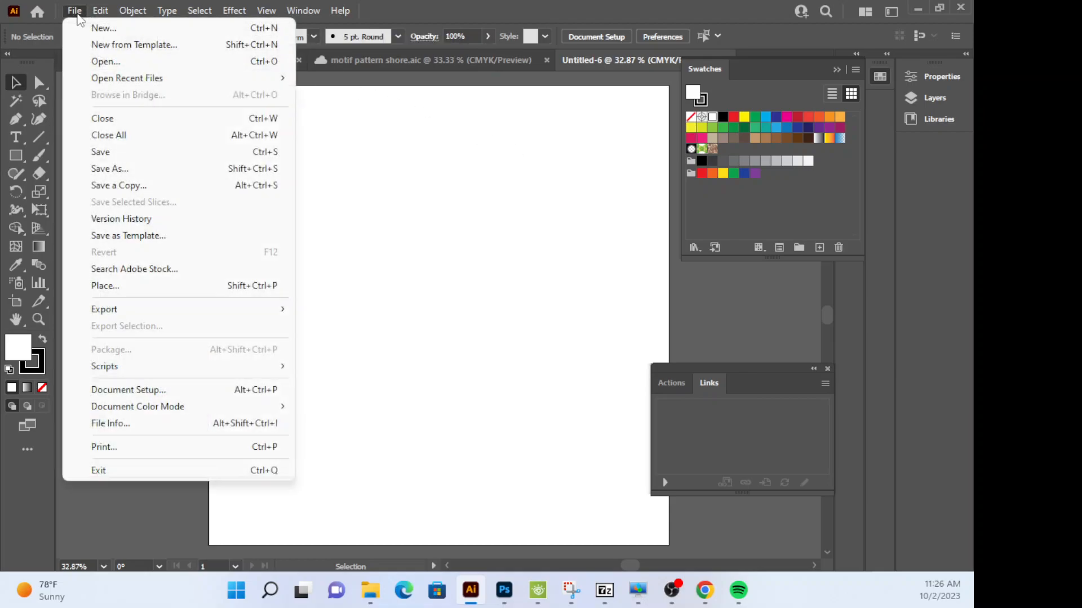
{"action": "left_click", "coordinate": [159, 287]}
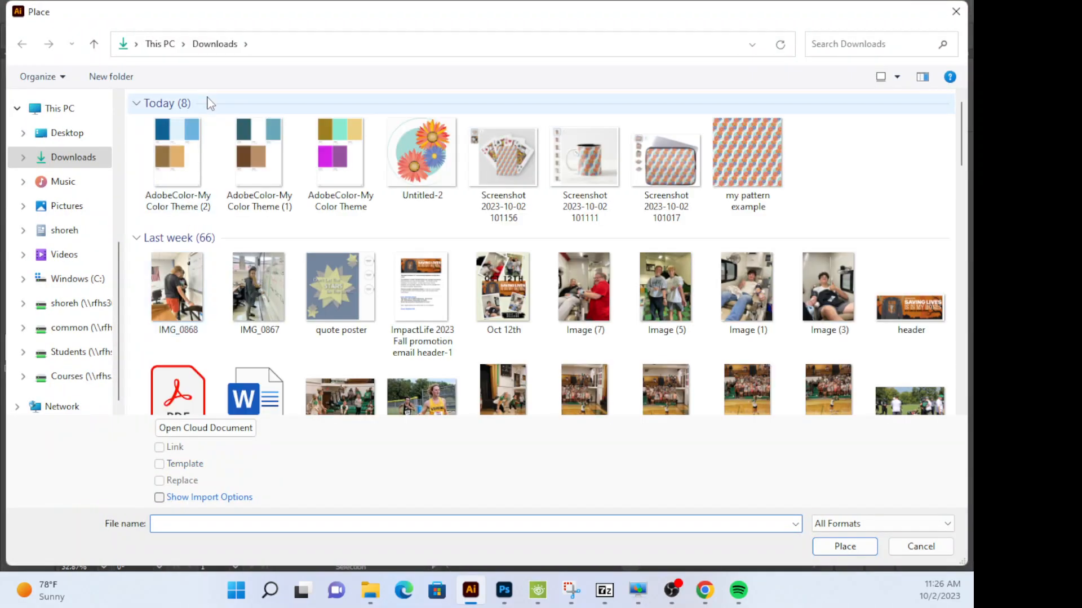
{"action": "left_click", "coordinate": [167, 141]}
{"action": "left_click", "coordinate": [828, 547]}
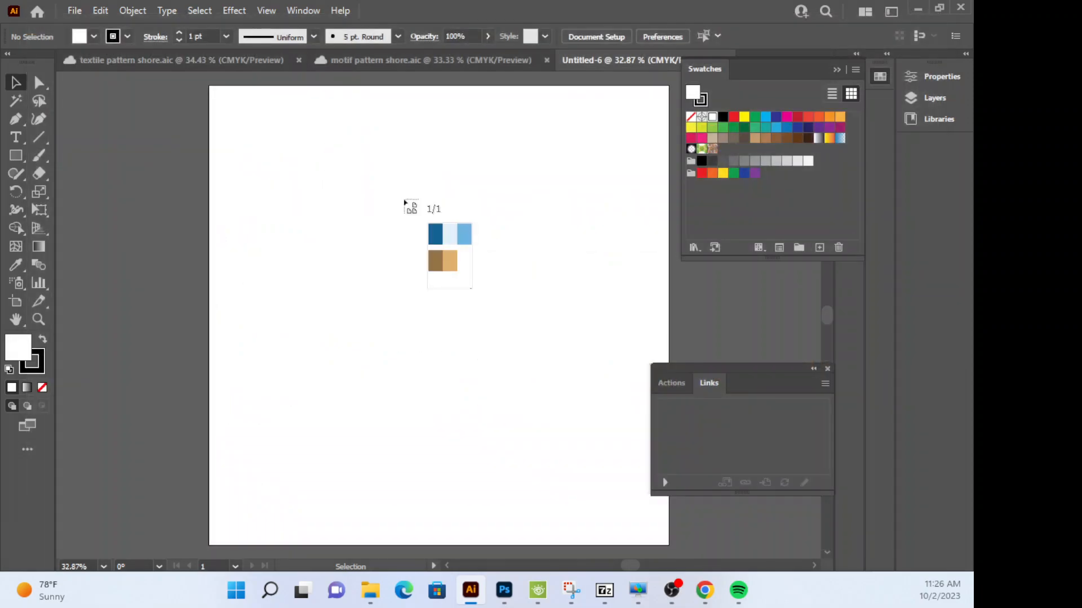
{"action": "left_click", "coordinate": [262, 115]}
{"action": "left_click_drag", "start_coordinate": [261, 113], "coordinate": [556, 478]}
Enlarge the placed color theme image slightly and move it near the middle of the artboard.
{"action": "left_click_drag", "start_coordinate": [591, 550], "coordinate": [331, 129]}
{"action": "left_click_drag", "start_coordinate": [513, 466], "coordinate": [562, 502]}
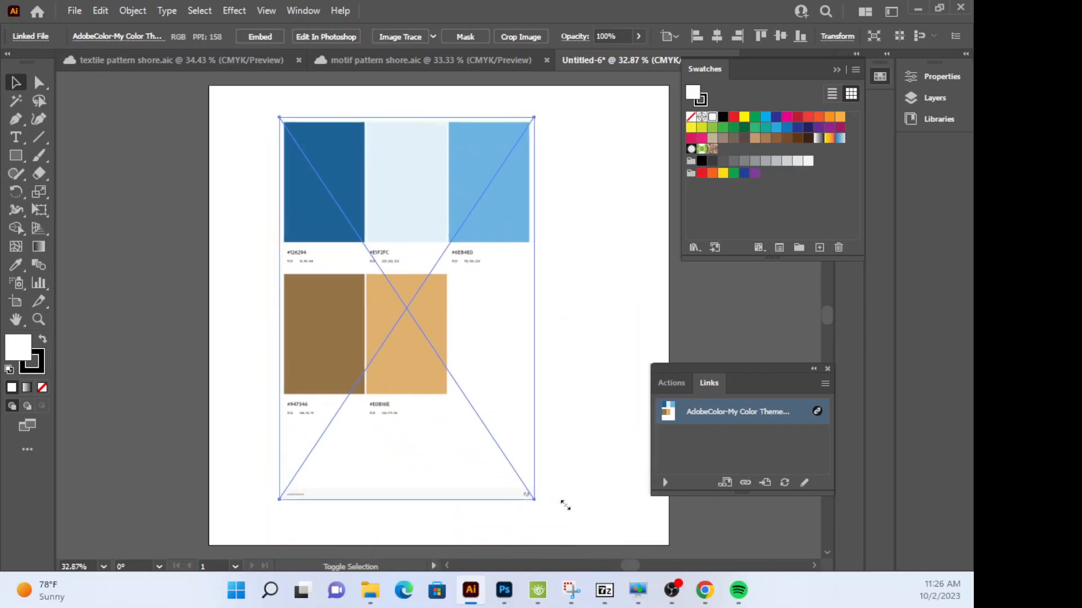
{"action": "left_click_drag", "start_coordinate": [410, 314], "coordinate": [427, 302]}
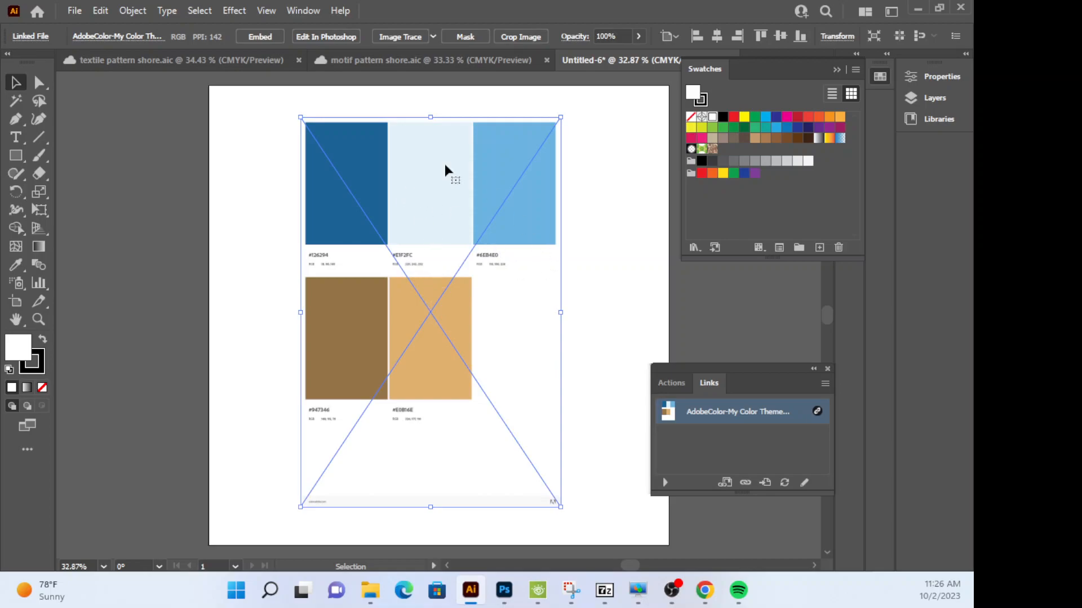
Align the color theme image to the artboard, centered both horizontally and vertically.
{"action": "left_click", "coordinate": [675, 36]}
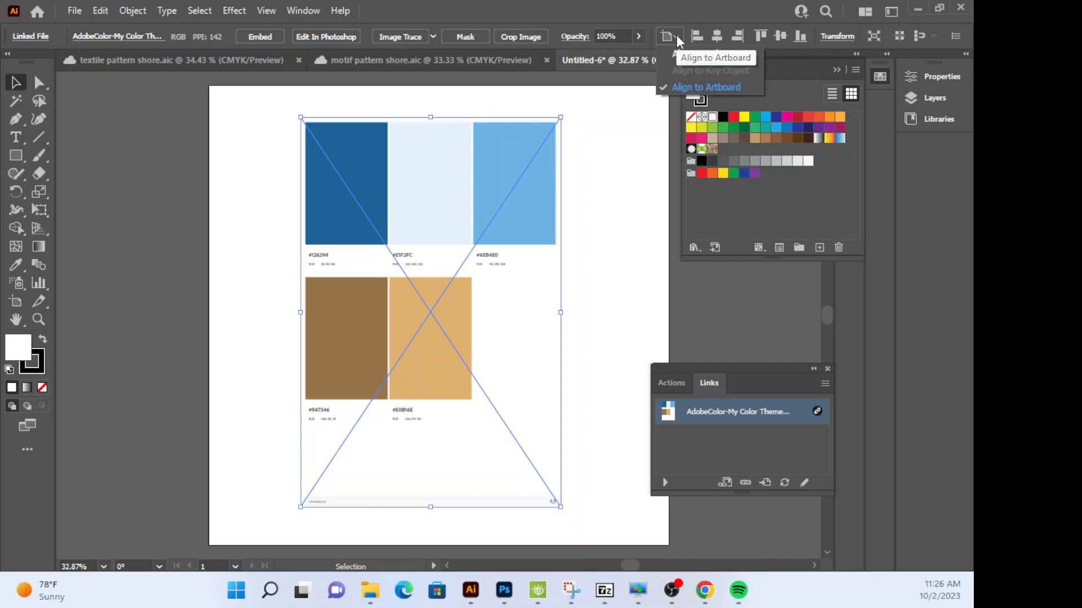
{"action": "left_click", "coordinate": [683, 88]}
{"action": "left_click", "coordinate": [719, 38]}
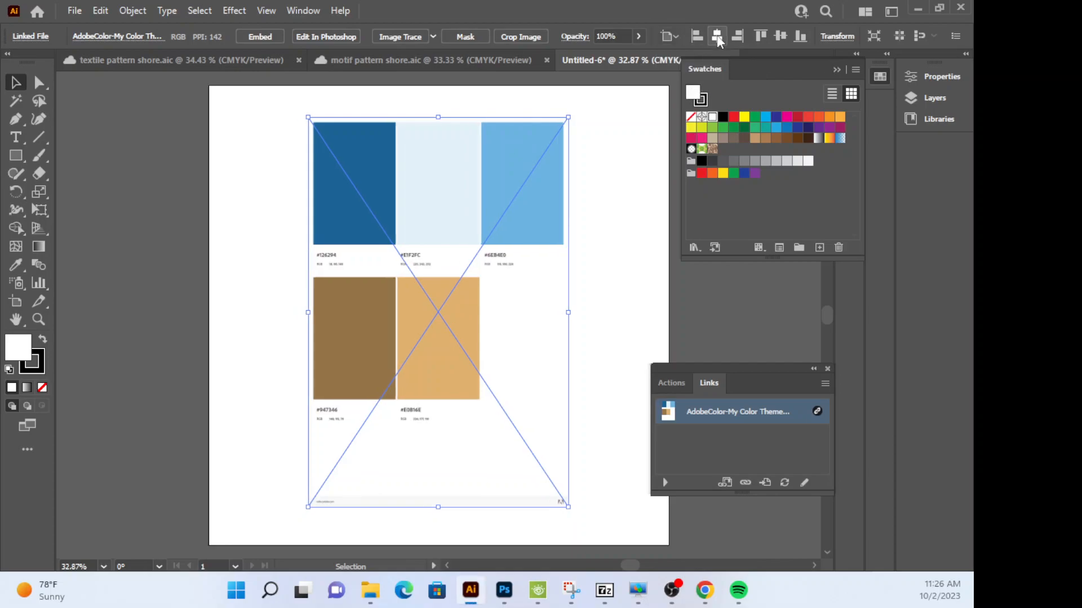
{"action": "left_click", "coordinate": [780, 37]}
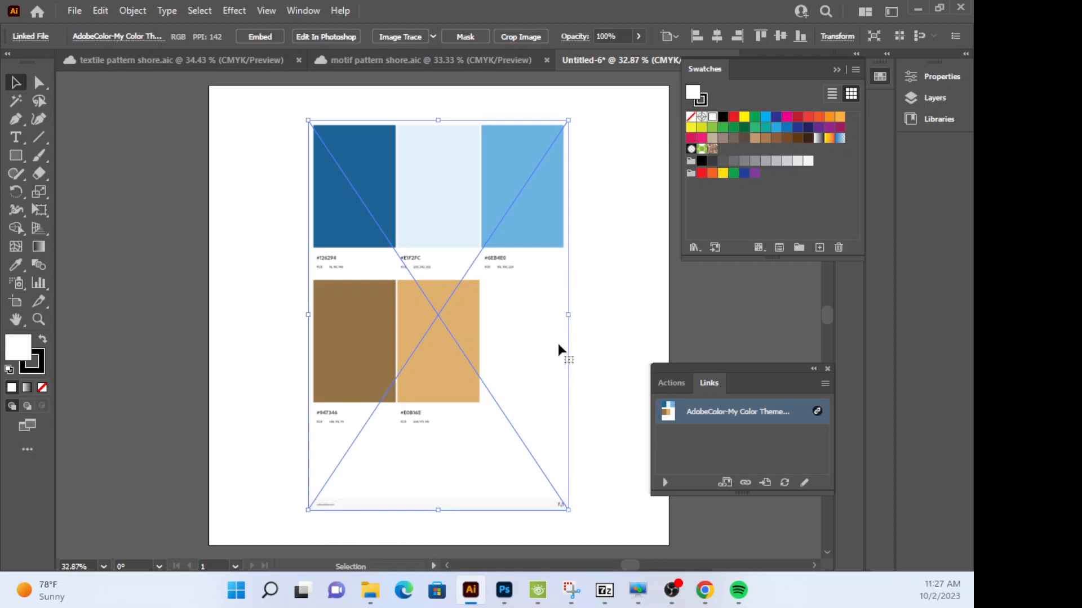
Embed the linked color theme image in the document.
{"action": "left_click", "coordinate": [827, 369]}
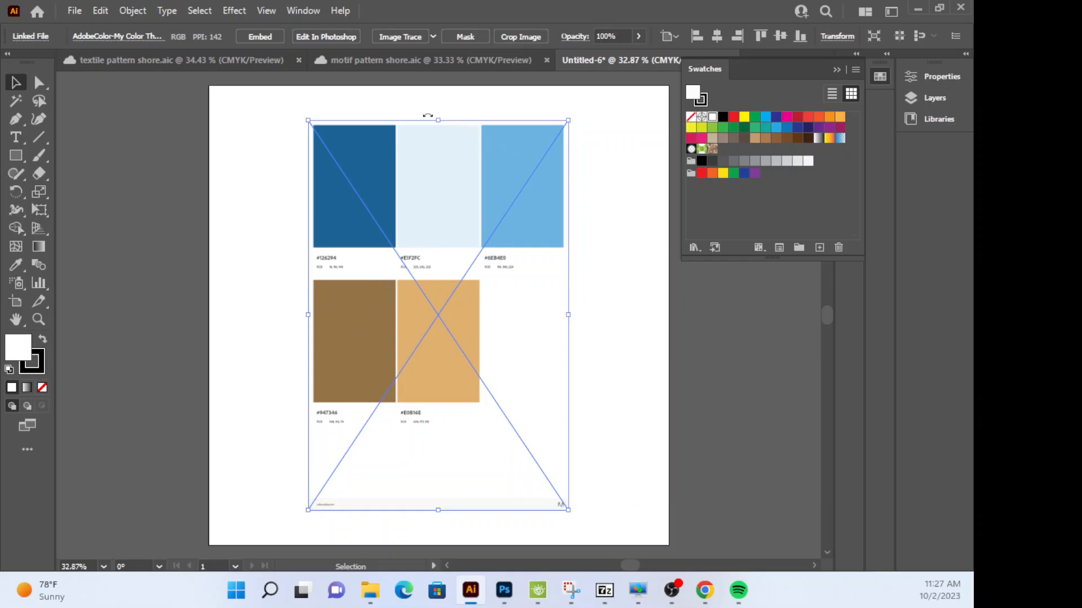
{"action": "left_click", "coordinate": [302, 11]}
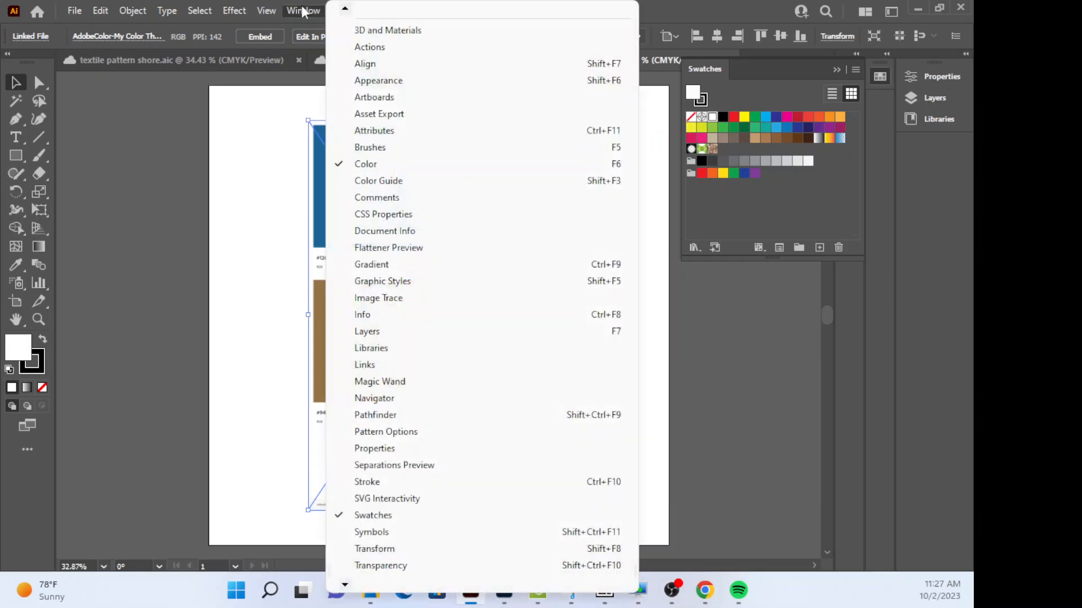
{"action": "left_click", "coordinate": [381, 363]}
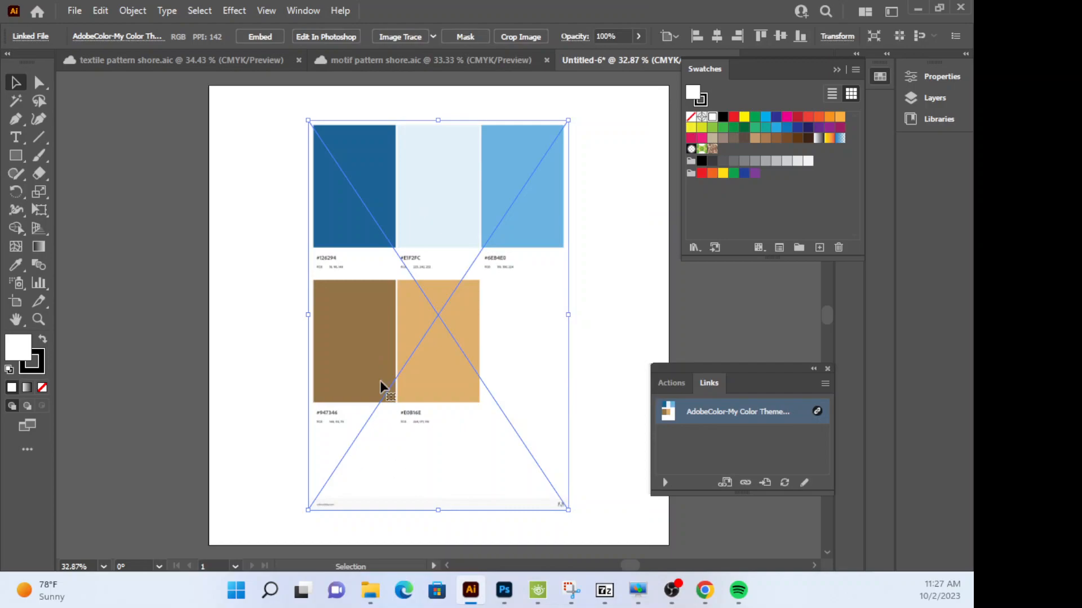
{"action": "left_click", "coordinate": [824, 384]}
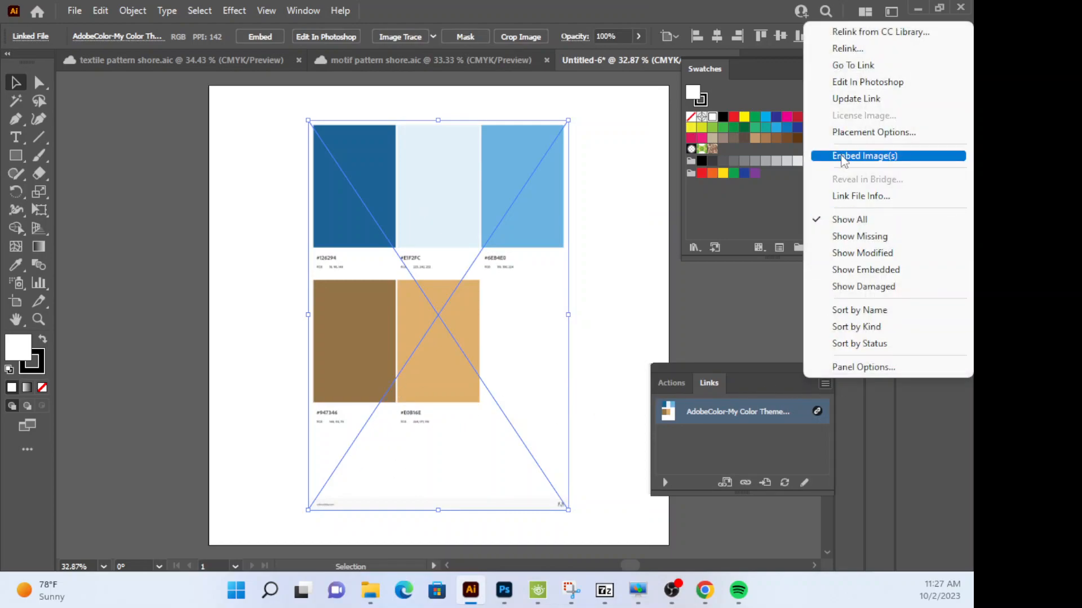
{"action": "left_click", "coordinate": [840, 155]}
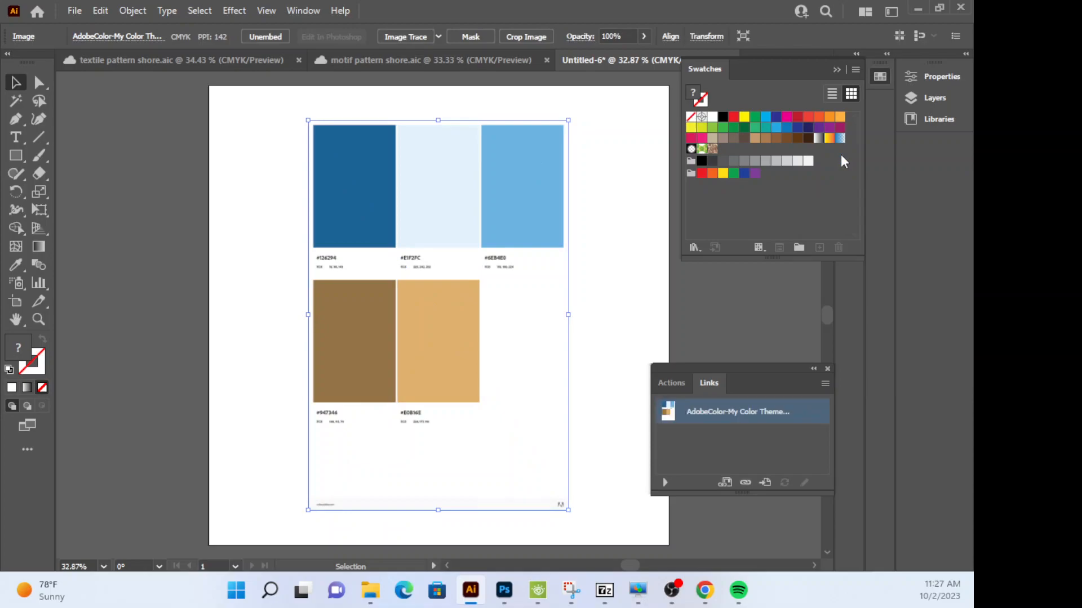
{"action": "left_click_drag", "start_coordinate": [461, 245], "coordinate": [434, 245]}
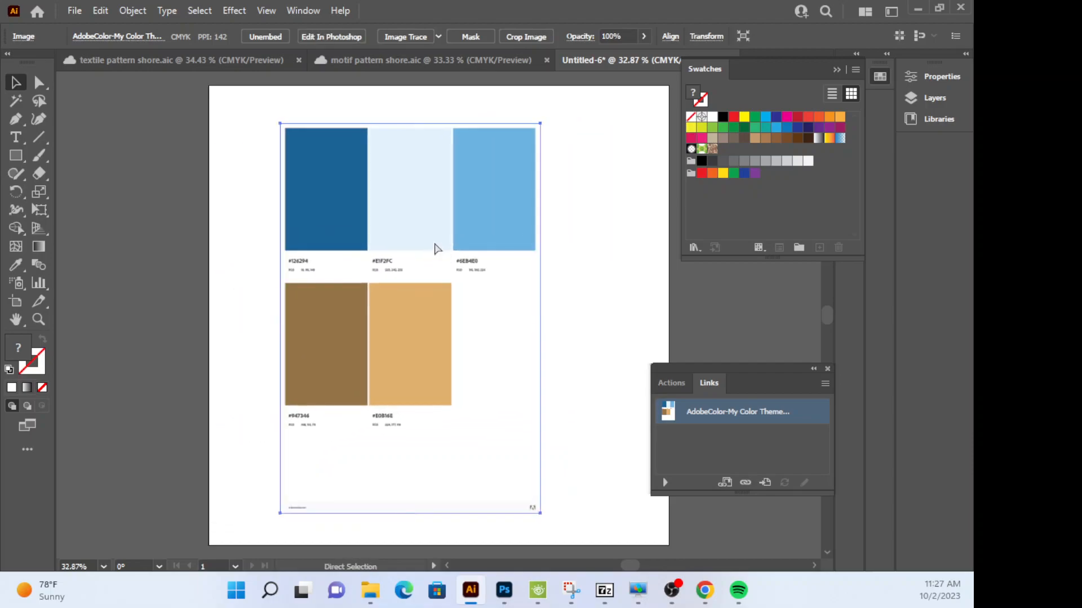
{"action": "key", "text": "ctrl+z"}
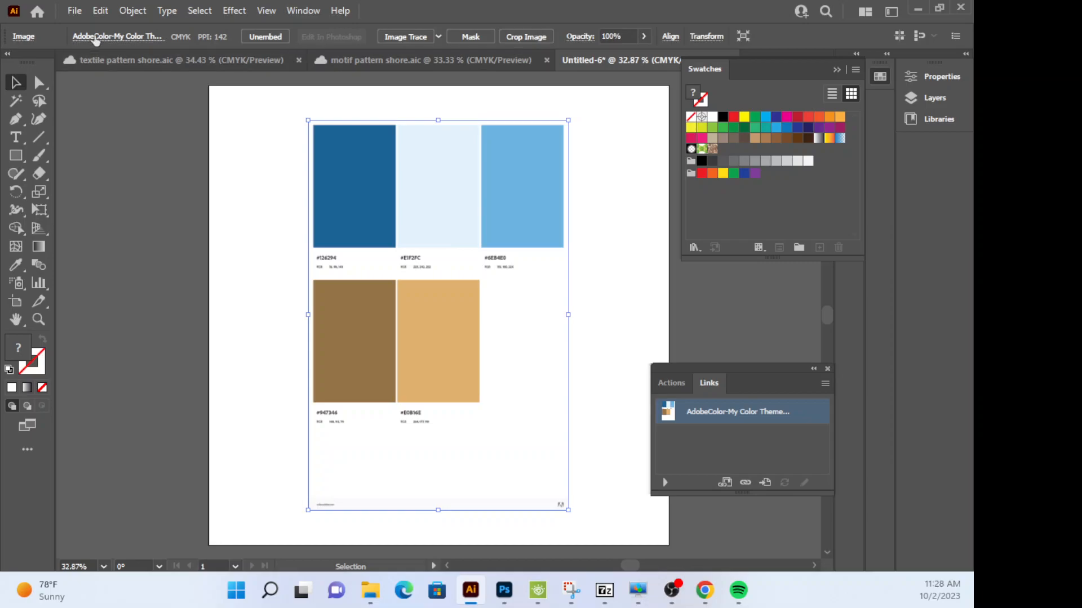
Save the document to Creative Cloud under the name color scheme shore.
{"action": "left_click", "coordinate": [74, 11]}
{"action": "left_click", "coordinate": [124, 171]}
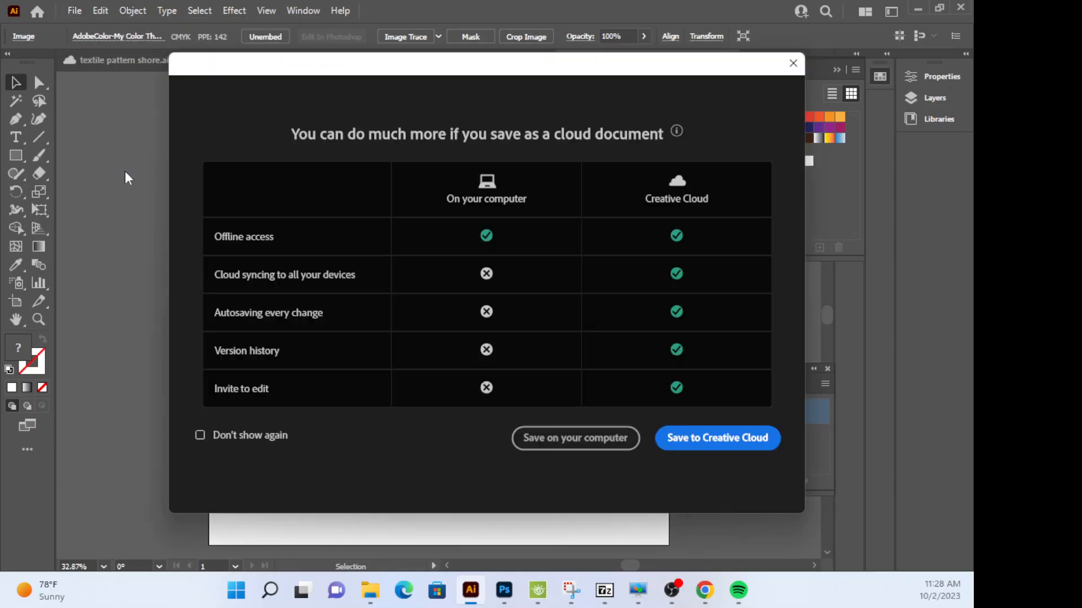
{"action": "left_click", "coordinate": [708, 437]}
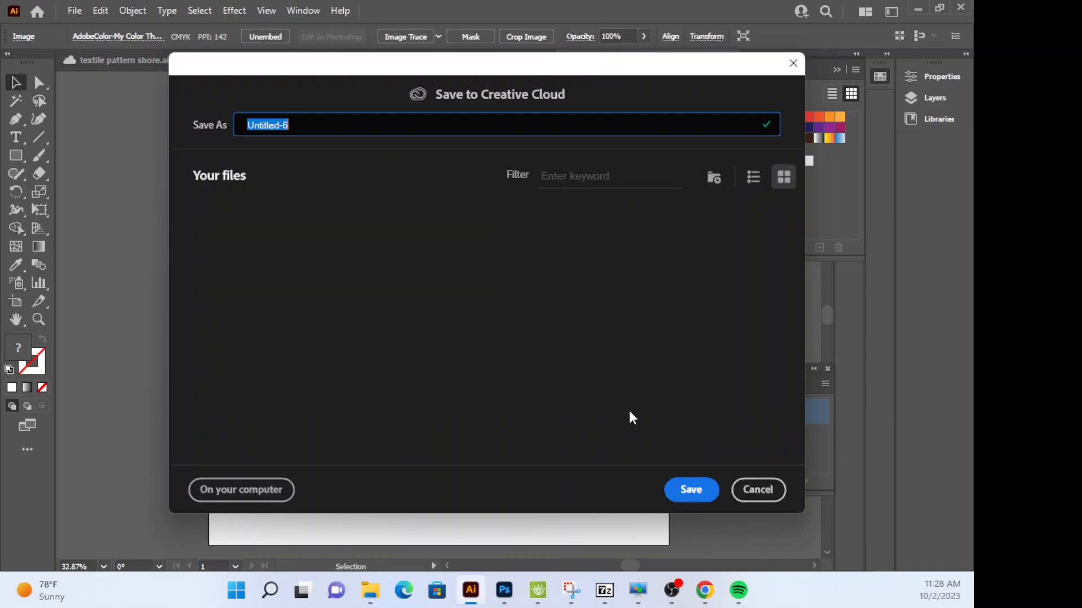
{"action": "left_click", "coordinate": [243, 285]}
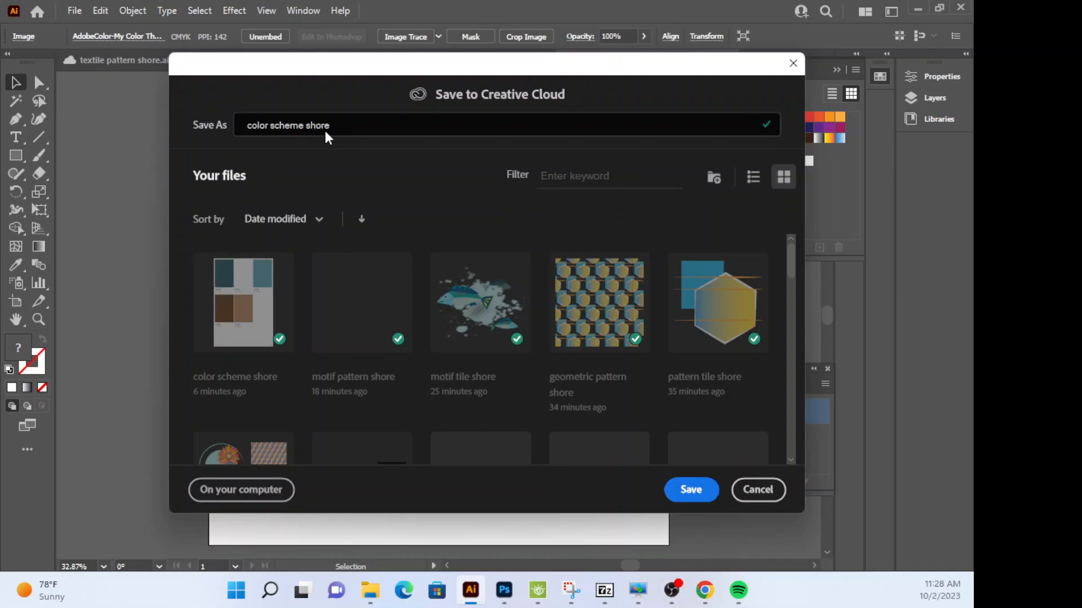
{"action": "left_click", "coordinate": [690, 492]}
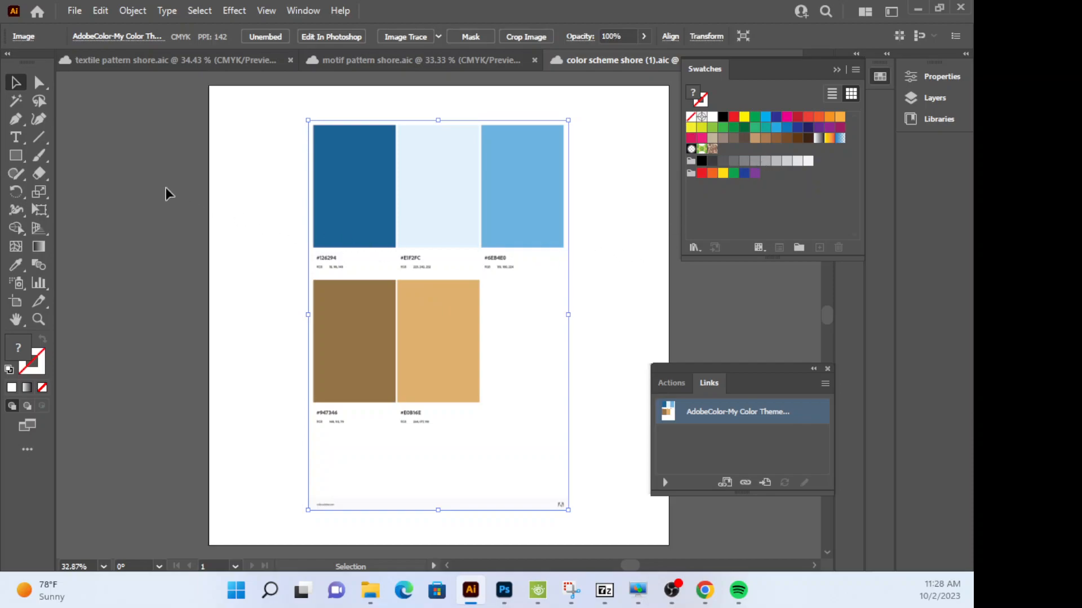
Sample the dark blue, pale blue and medium blue blocks with the Eyedropper and add each color to the Swatches.
{"action": "left_click", "coordinate": [16, 264]}
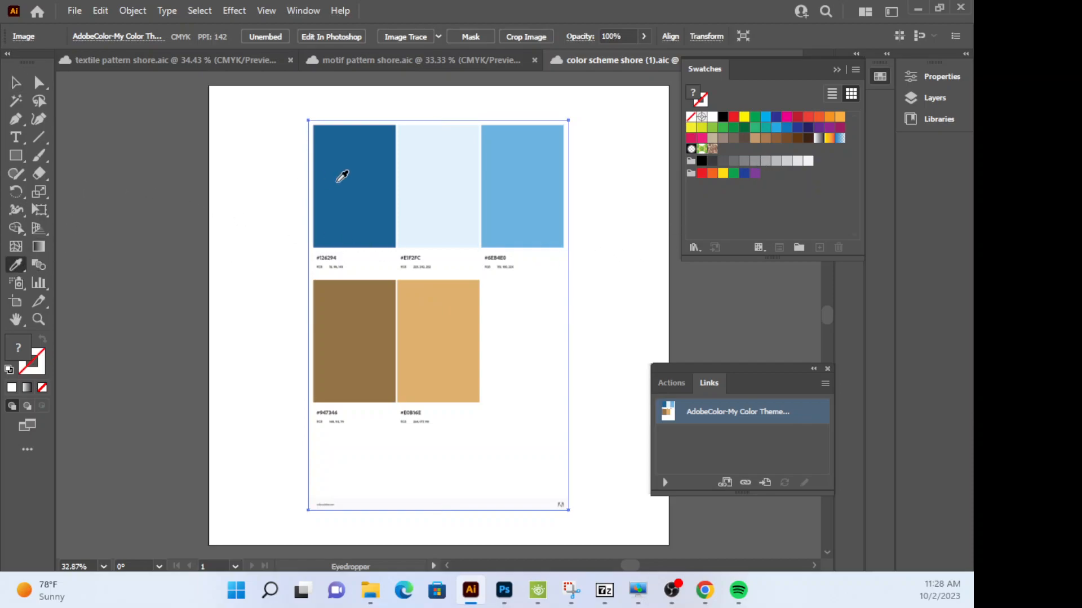
{"action": "left_click", "coordinate": [366, 166]}
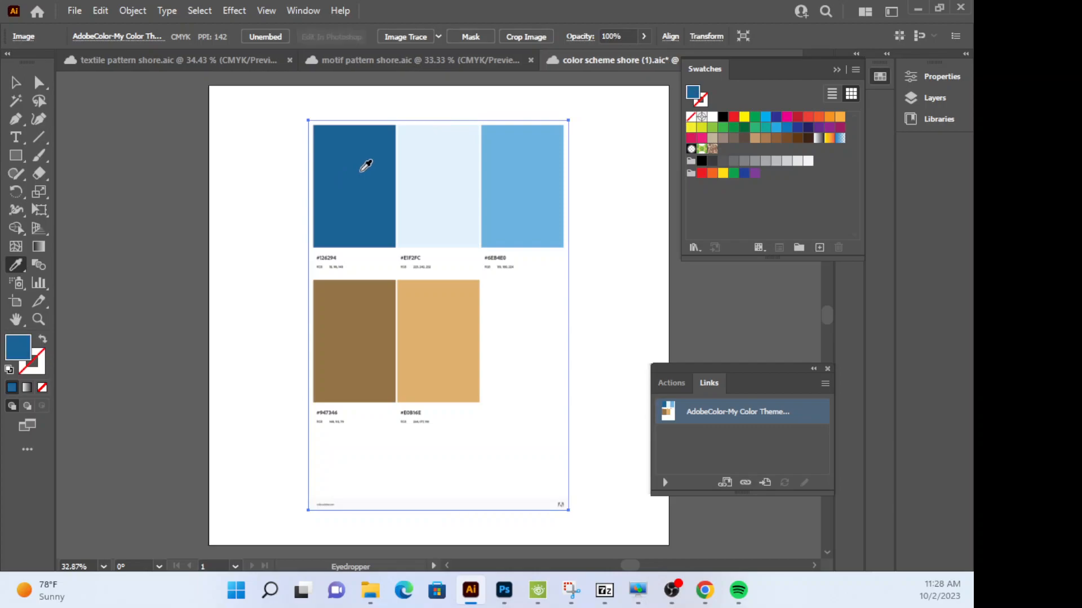
{"action": "left_click_drag", "start_coordinate": [20, 354], "coordinate": [755, 147]}
{"action": "left_click", "coordinate": [433, 170]}
{"action": "mouse_move", "coordinate": [19, 349]}
{"action": "left_mouse_down"}
{"action": "mouse_move", "coordinate": [604, 132]}
{"action": "mouse_move", "coordinate": [730, 104]}
{"action": "mouse_move", "coordinate": [771, 144]}
{"action": "left_mouse_up"}
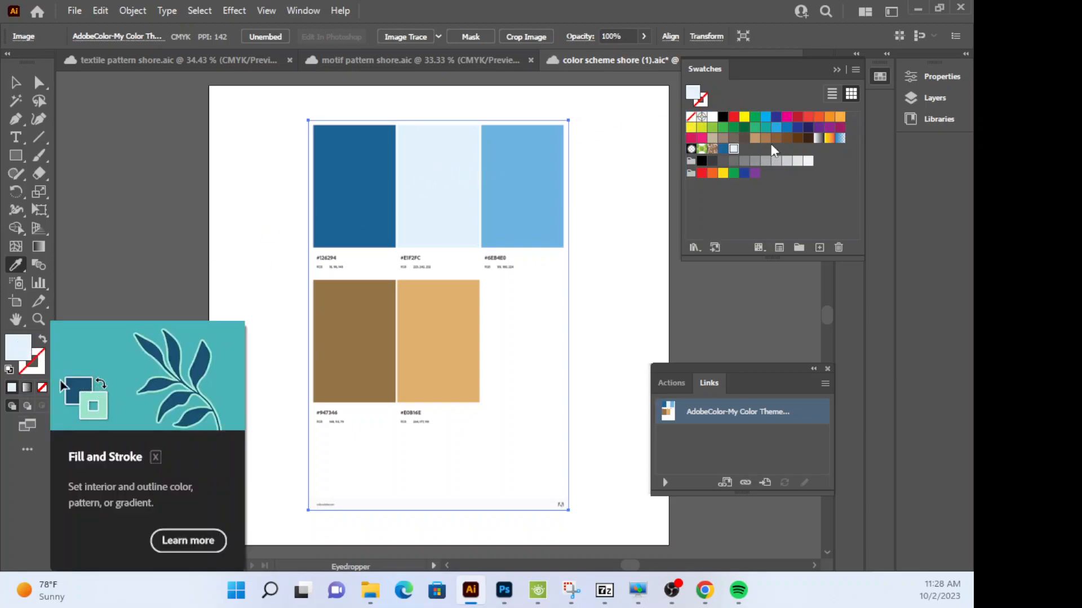
{"action": "left_click", "coordinate": [536, 178]}
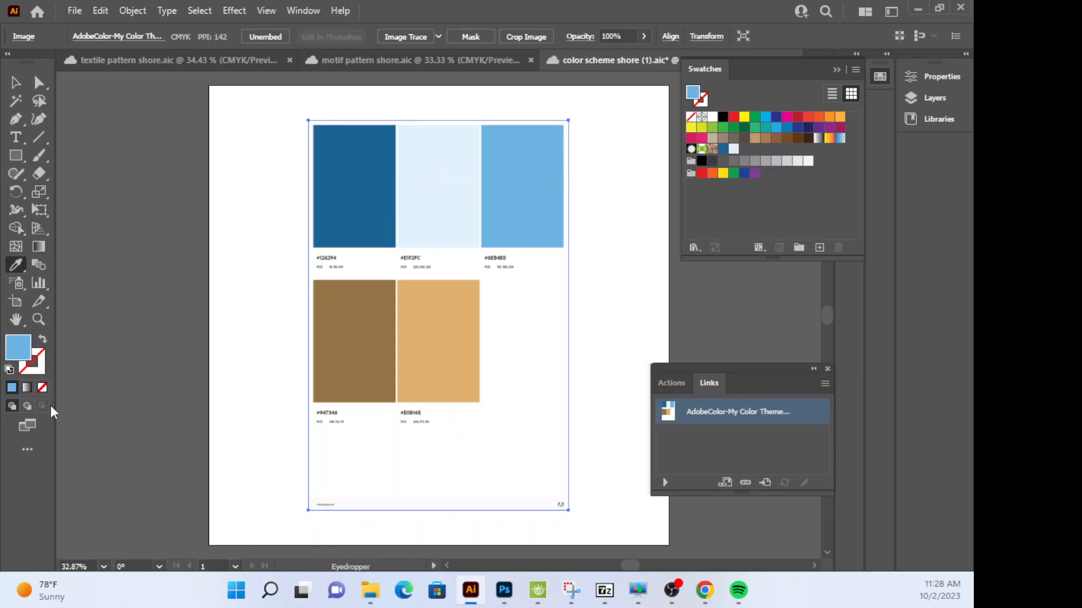
{"action": "left_click_drag", "start_coordinate": [19, 349], "coordinate": [791, 158]}
Sample the brown and tan blocks of the color theme image and add both colors to the Swatches.
{"action": "left_click", "coordinate": [336, 337]}
{"action": "left_click_drag", "start_coordinate": [20, 349], "coordinate": [765, 147]}
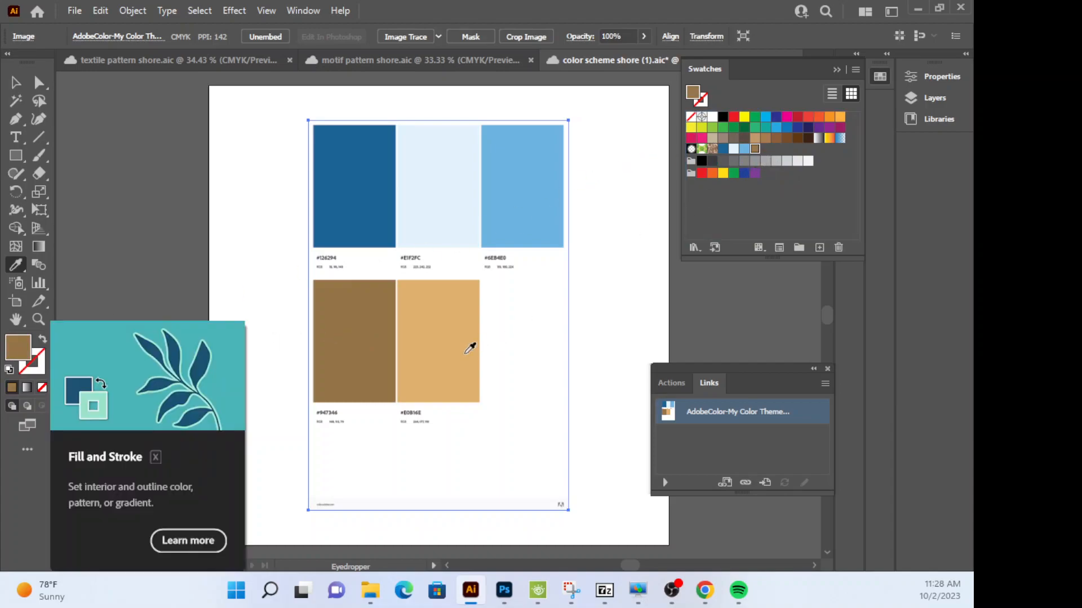
{"action": "left_click", "coordinate": [478, 346]}
{"action": "mouse_move", "coordinate": [14, 353]}
{"action": "left_mouse_down"}
{"action": "mouse_move", "coordinate": [608, 174]}
{"action": "mouse_move", "coordinate": [766, 149]}
{"action": "left_mouse_up"}
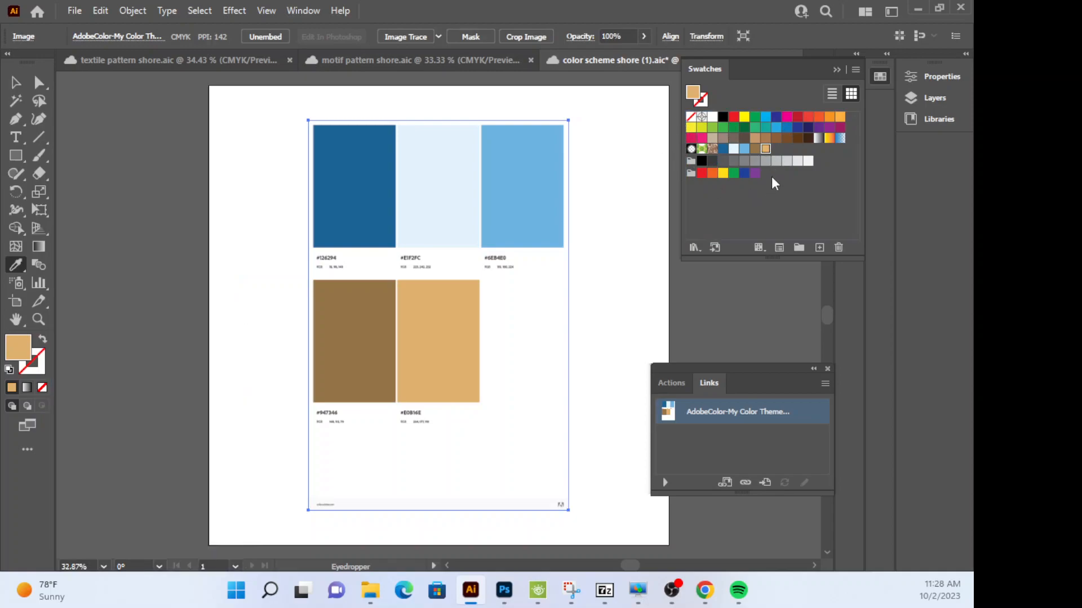